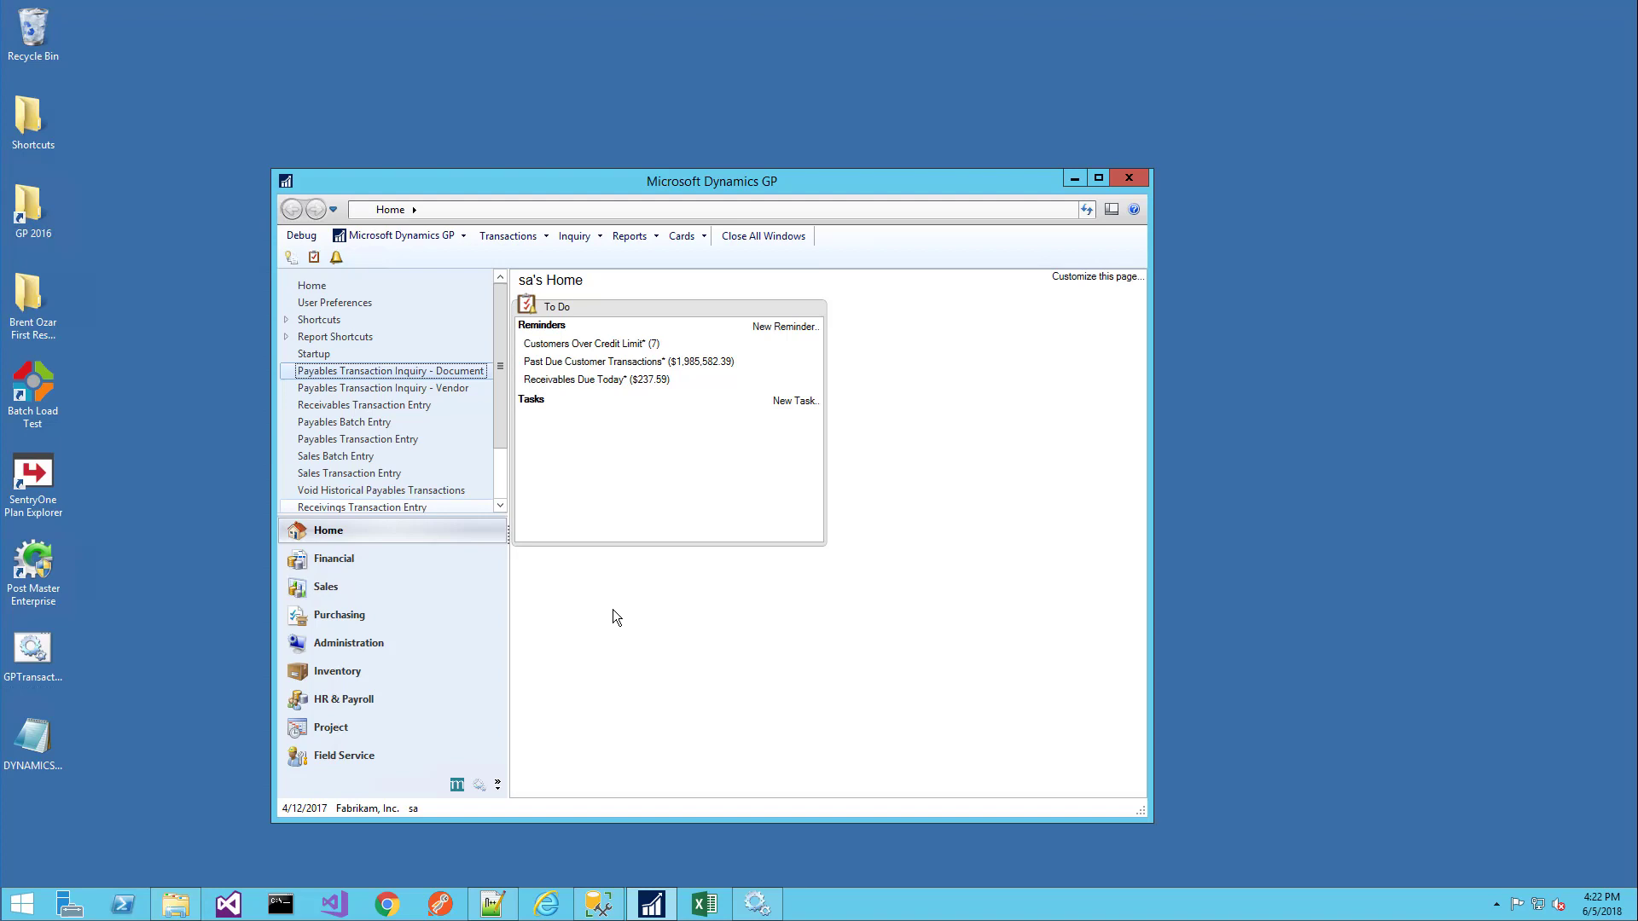
- From the Payables Transaction Inquiry - Document window, open PM Transaction Search via Additional, then close it
click(382, 375)
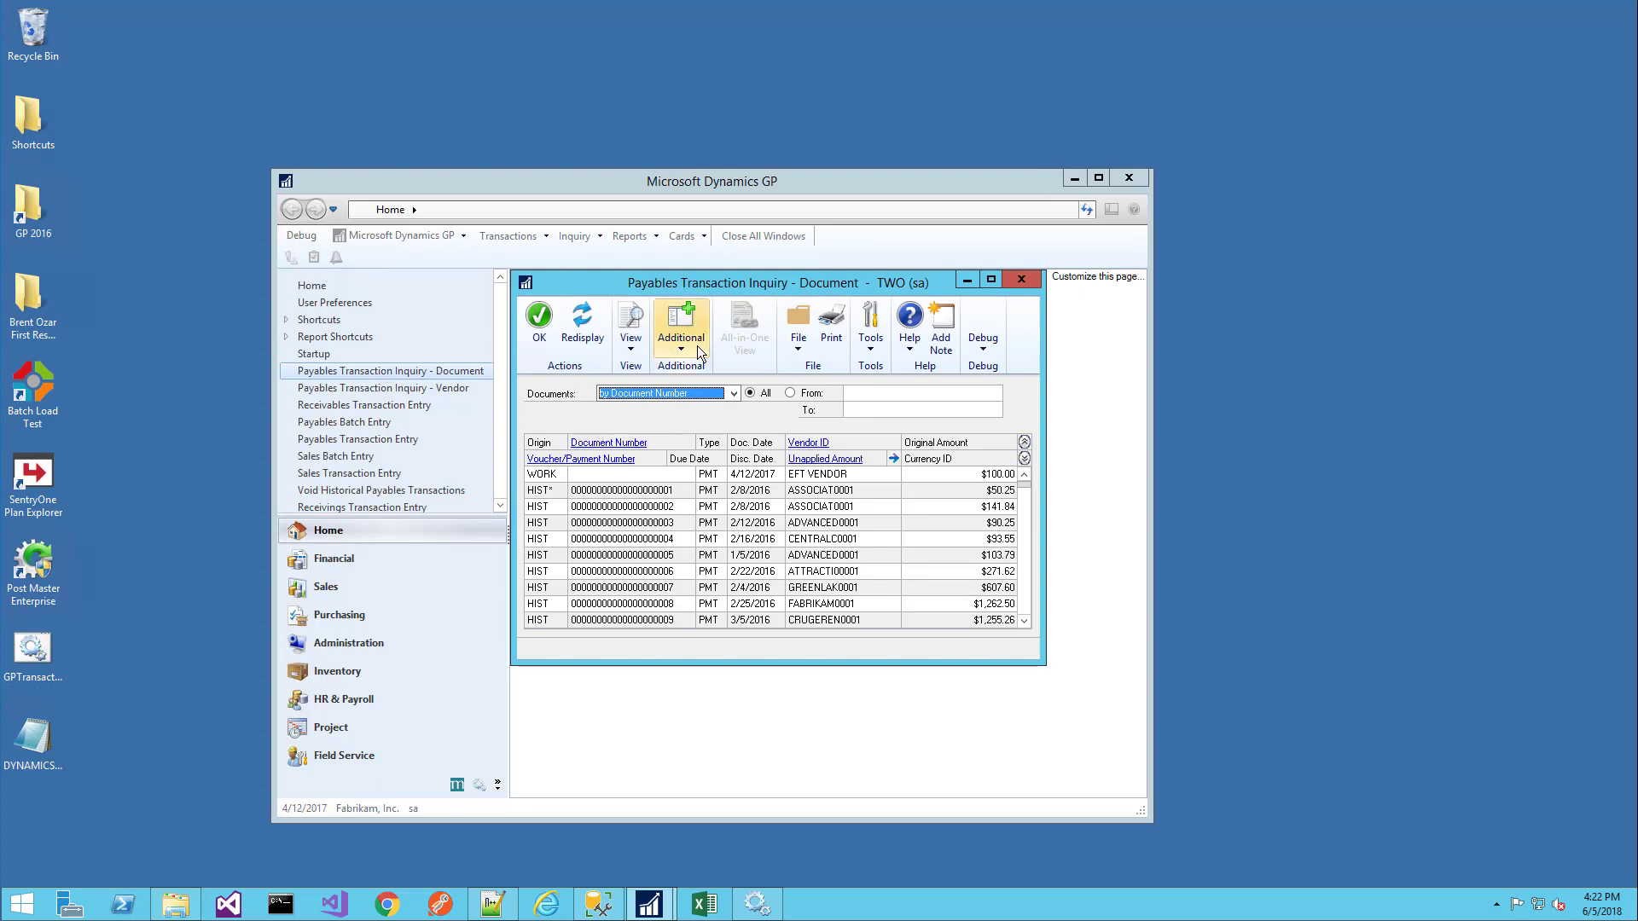
click(698, 350)
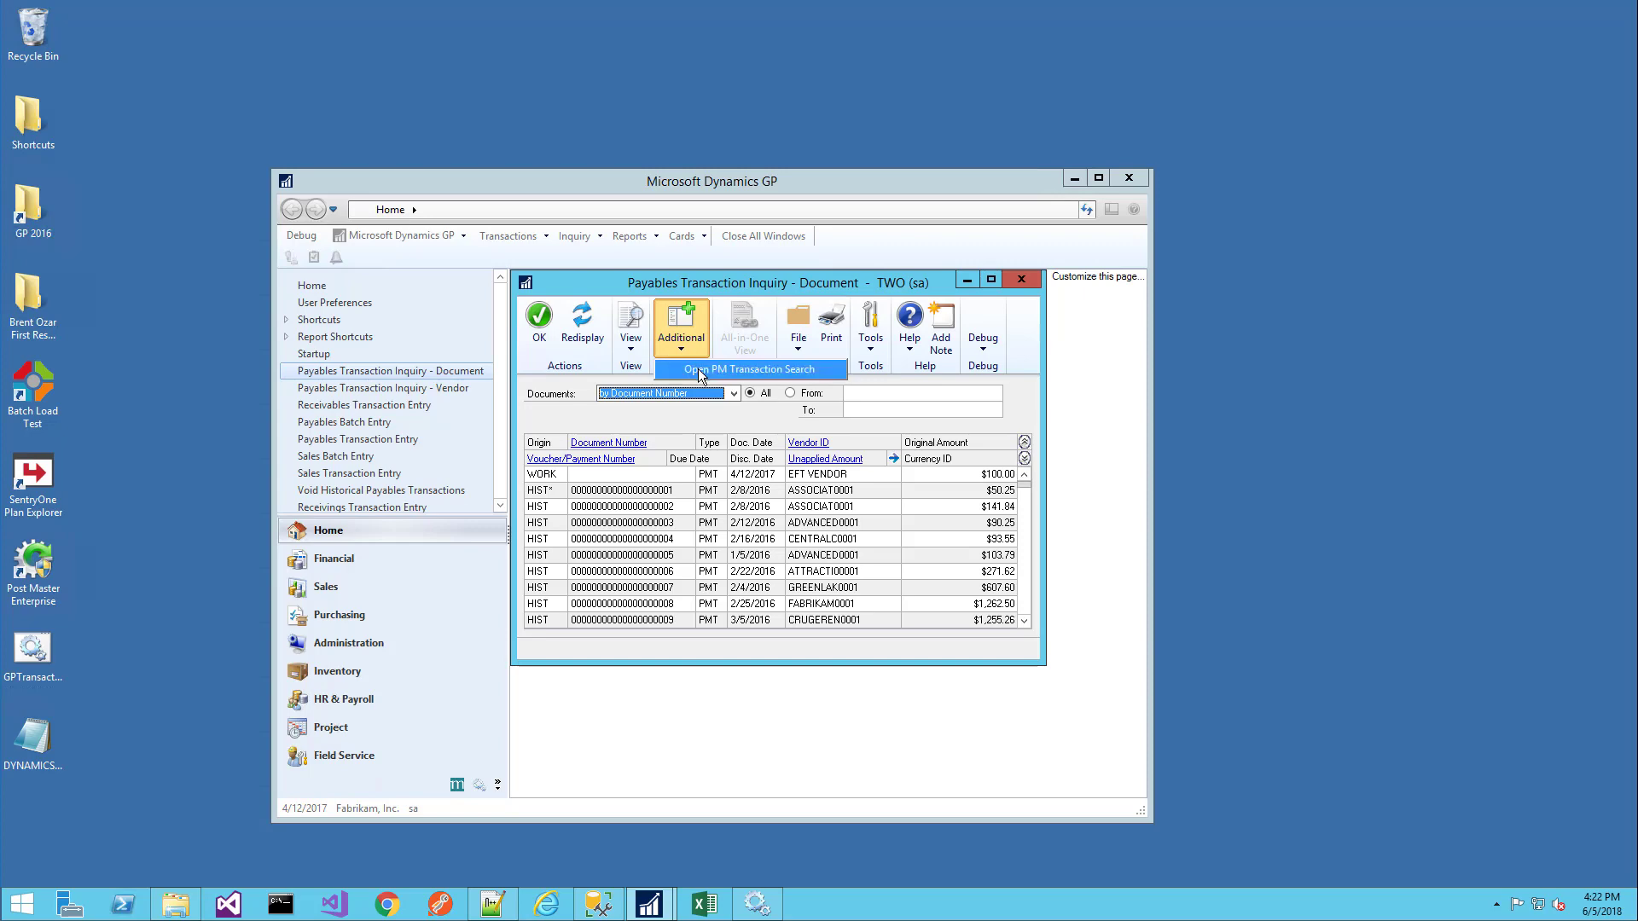
click(700, 375)
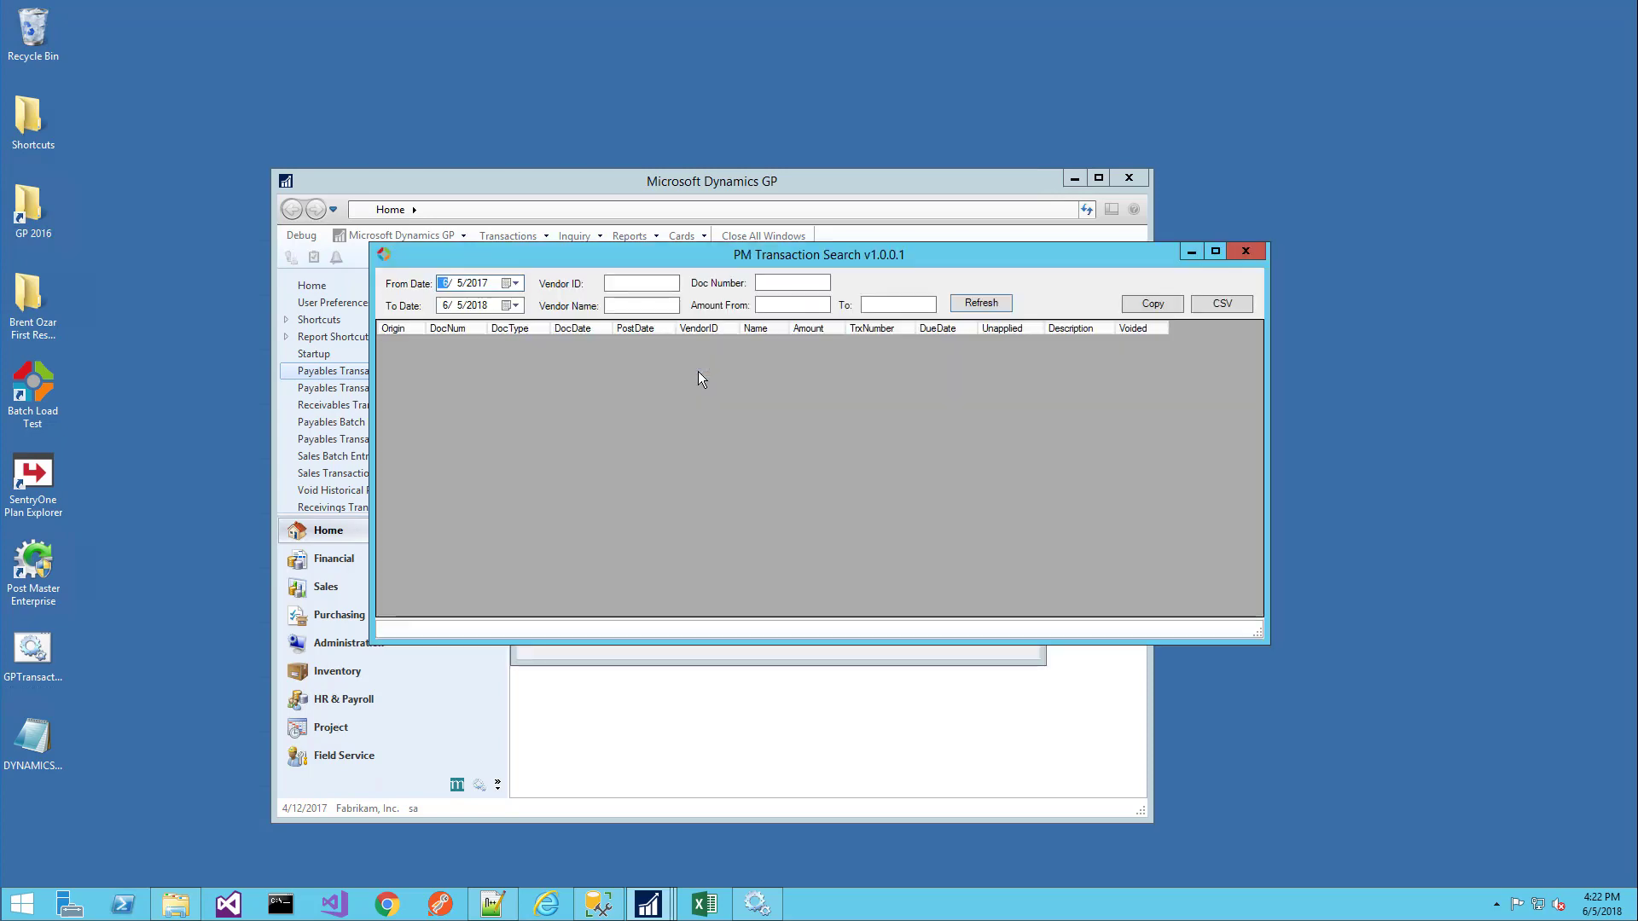
click(1261, 256)
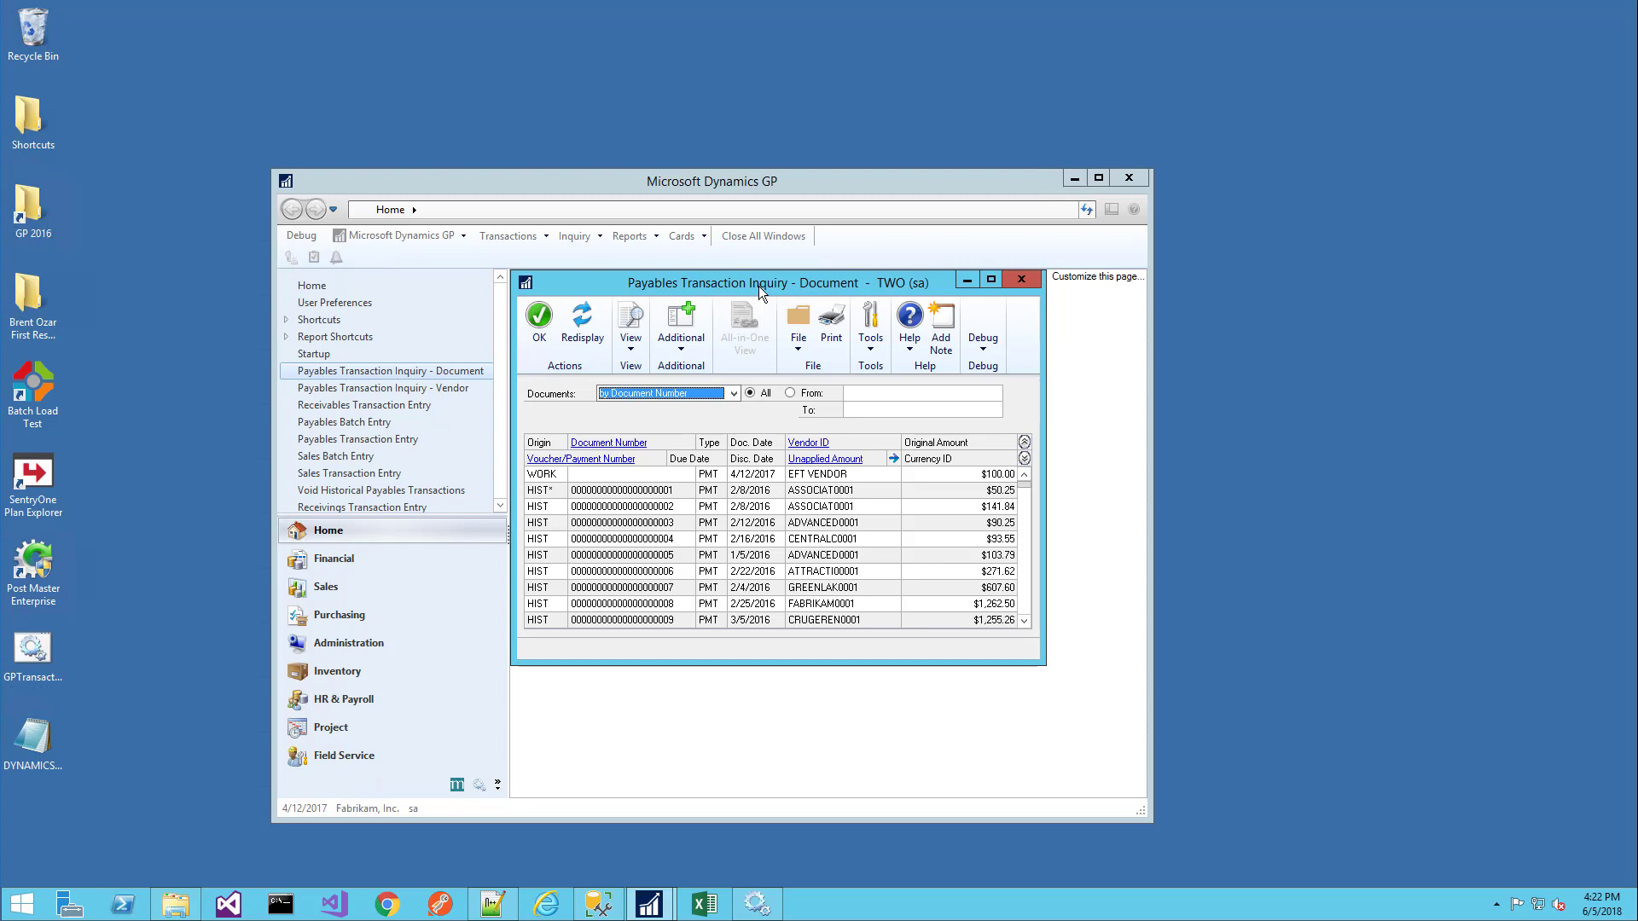
- Close the payables inquiry window, relaunch PM Transaction Search, and move it down and right
click(1019, 281)
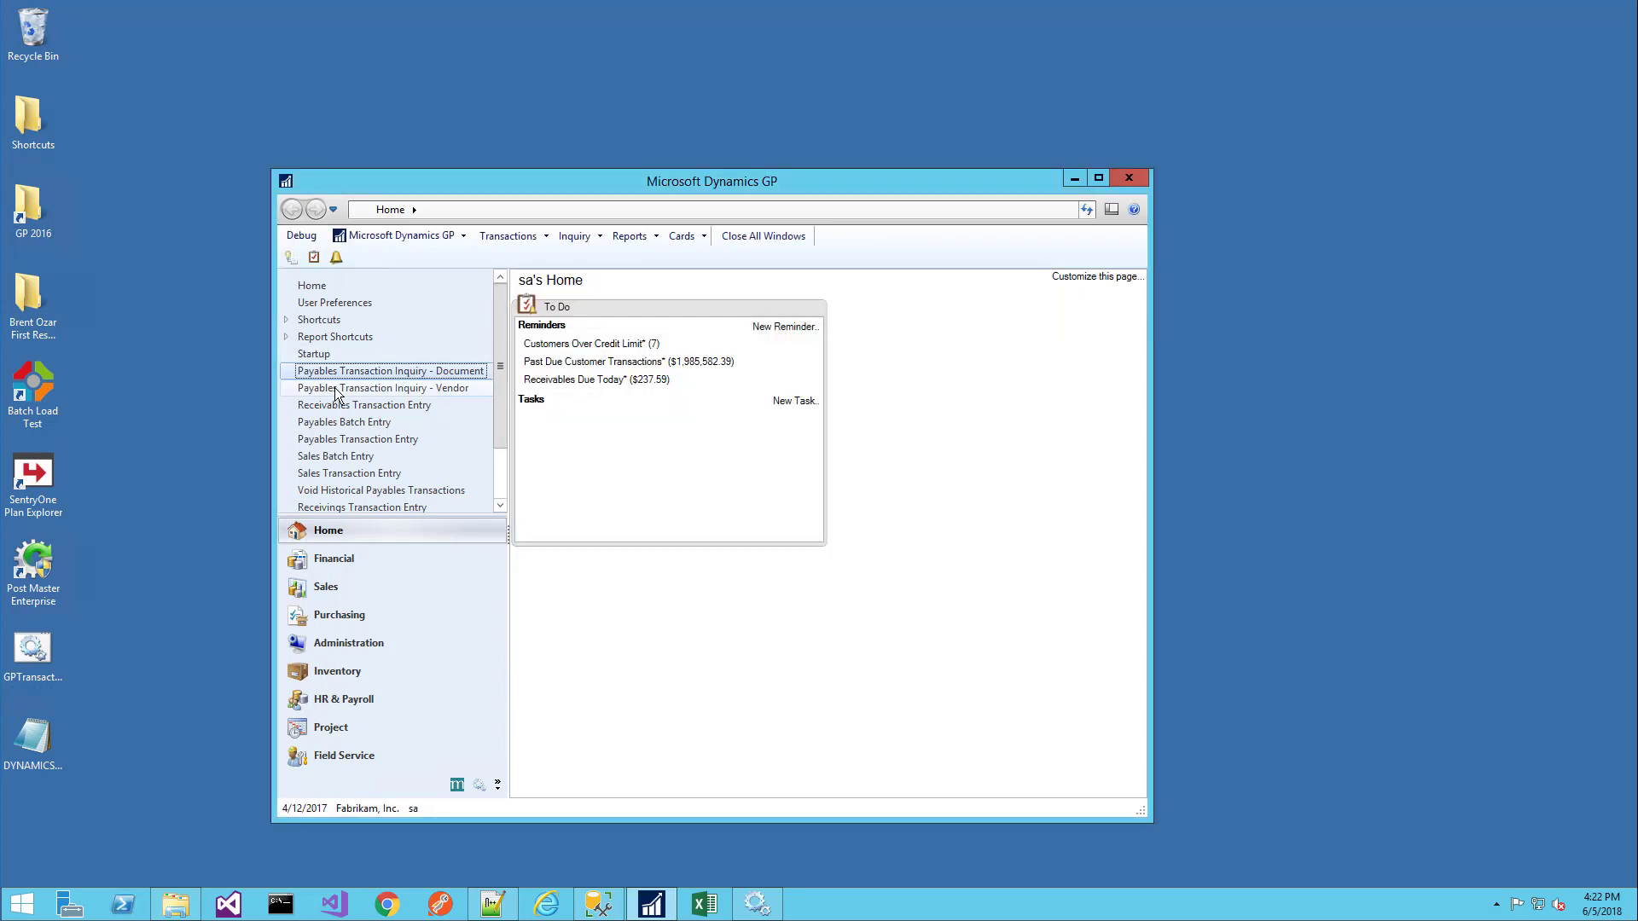
click(368, 390)
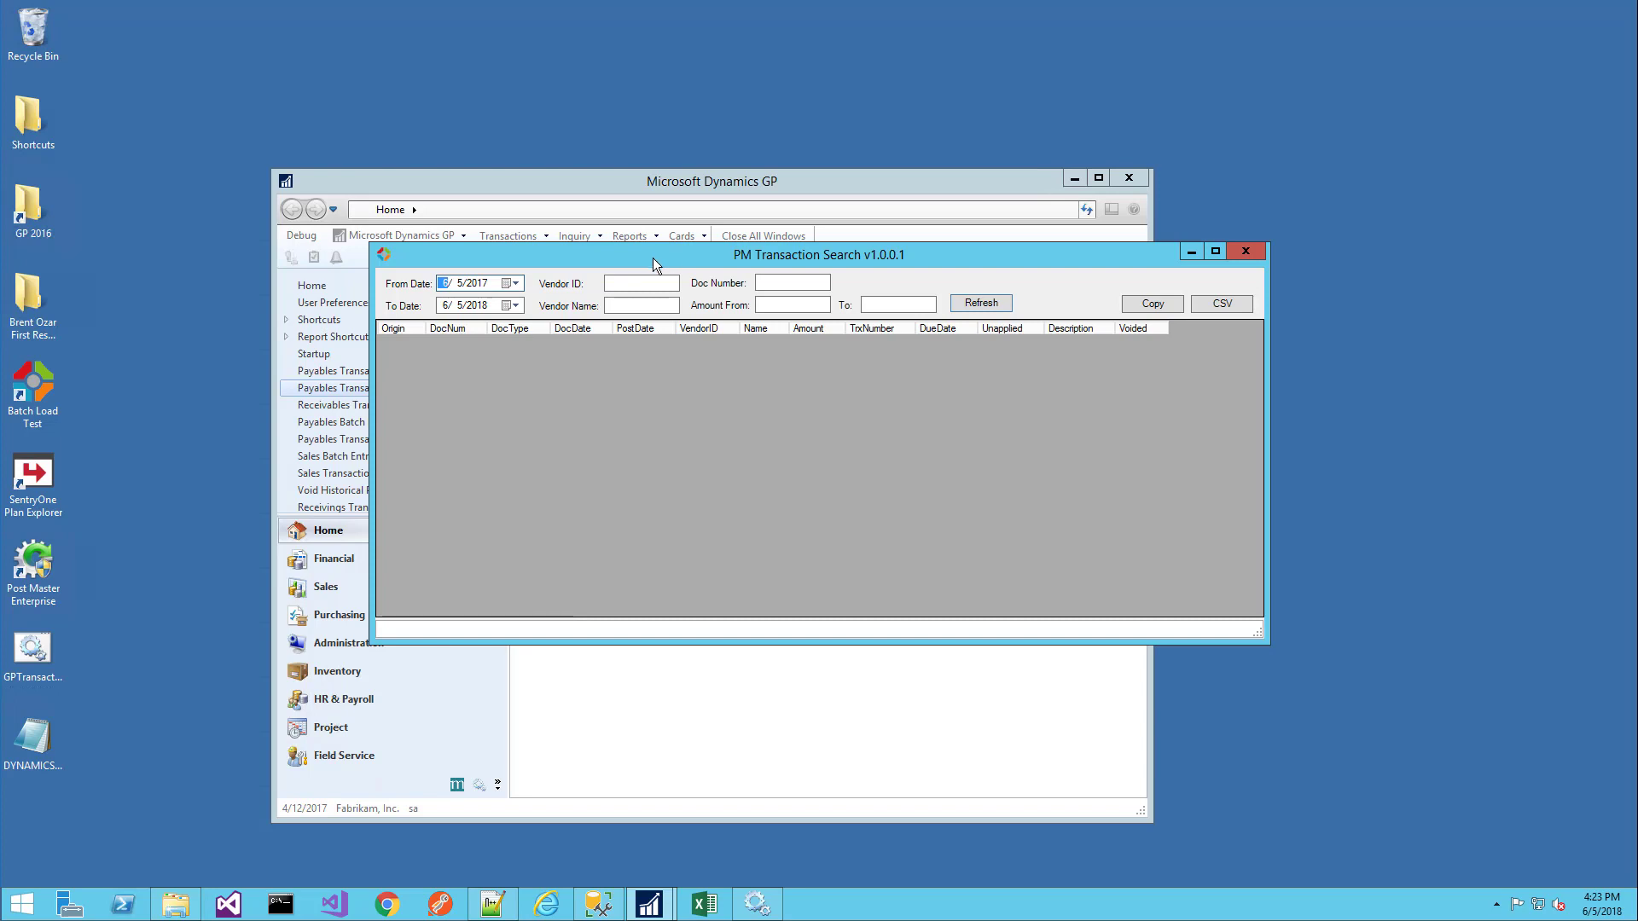
drag(652, 257, 718, 340)
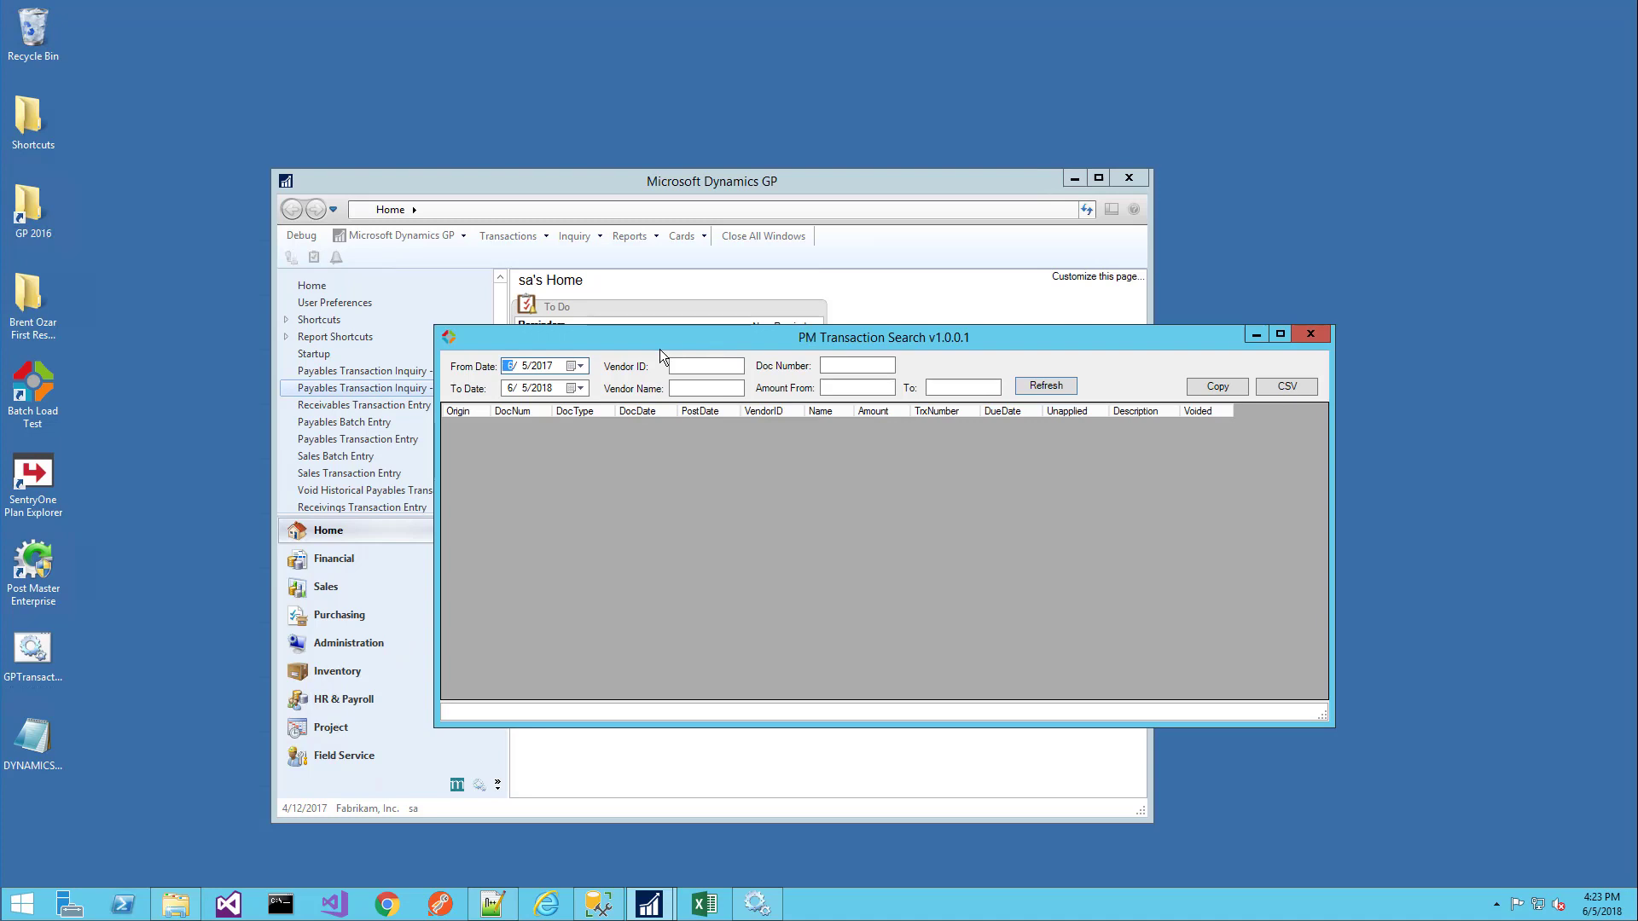
- Change the From Date to 1/5/2017 and refresh the search to list 200 transactions
text(1)
key(Tab)
key(Return)
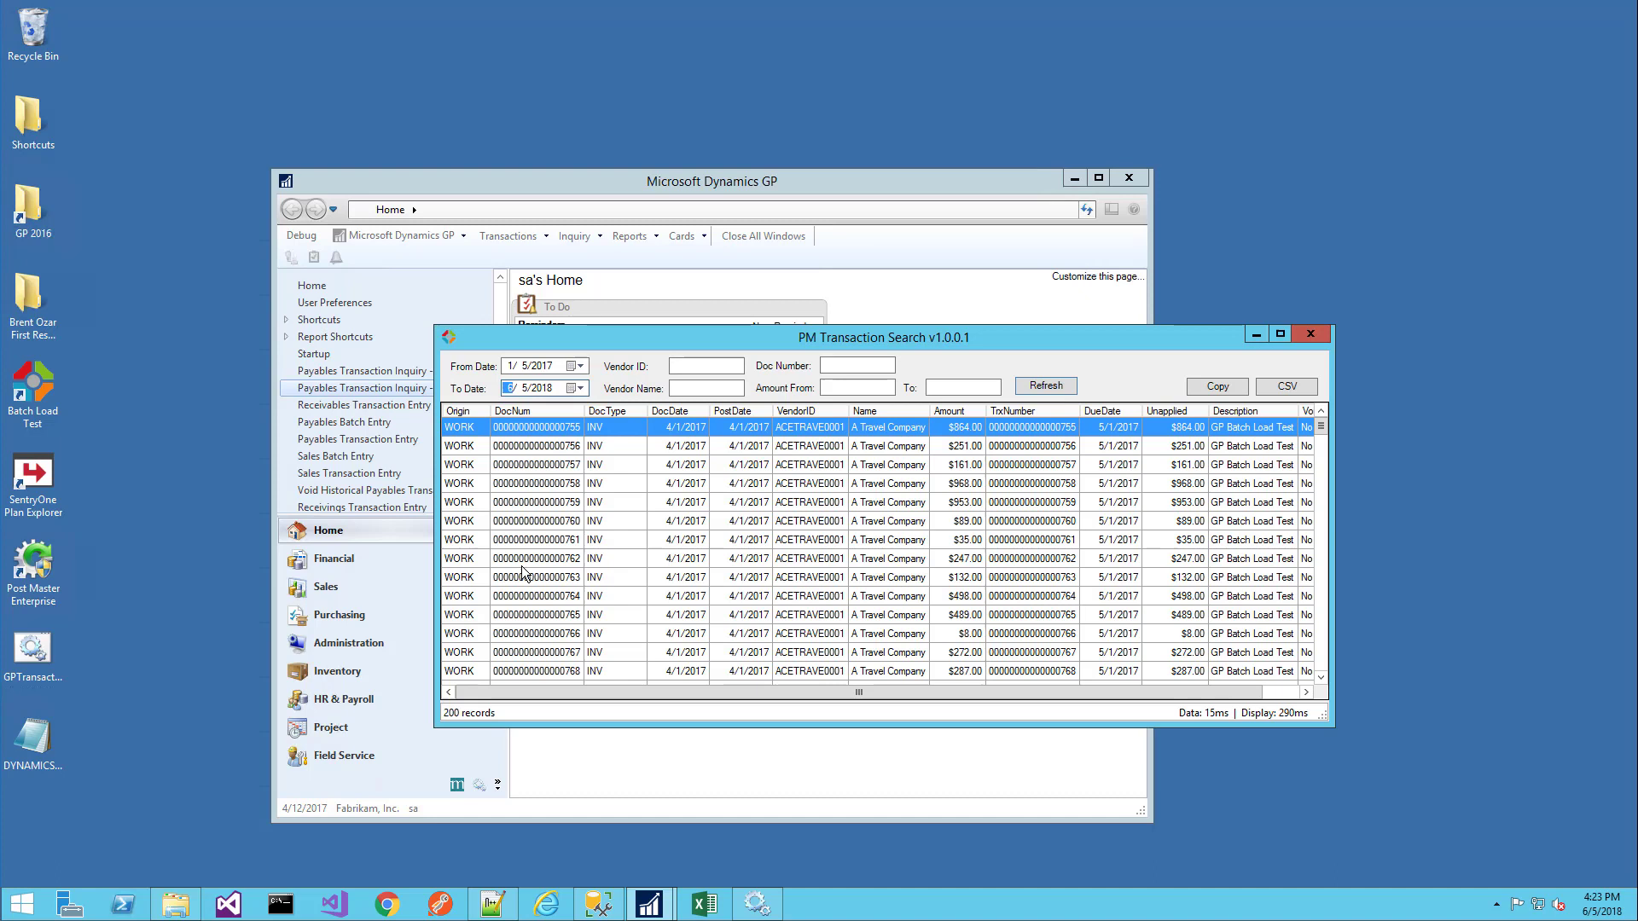
- Filter the search by vendor ID 'adv' and set the To Date to 4/5/2018
click(699, 366)
text(adv)
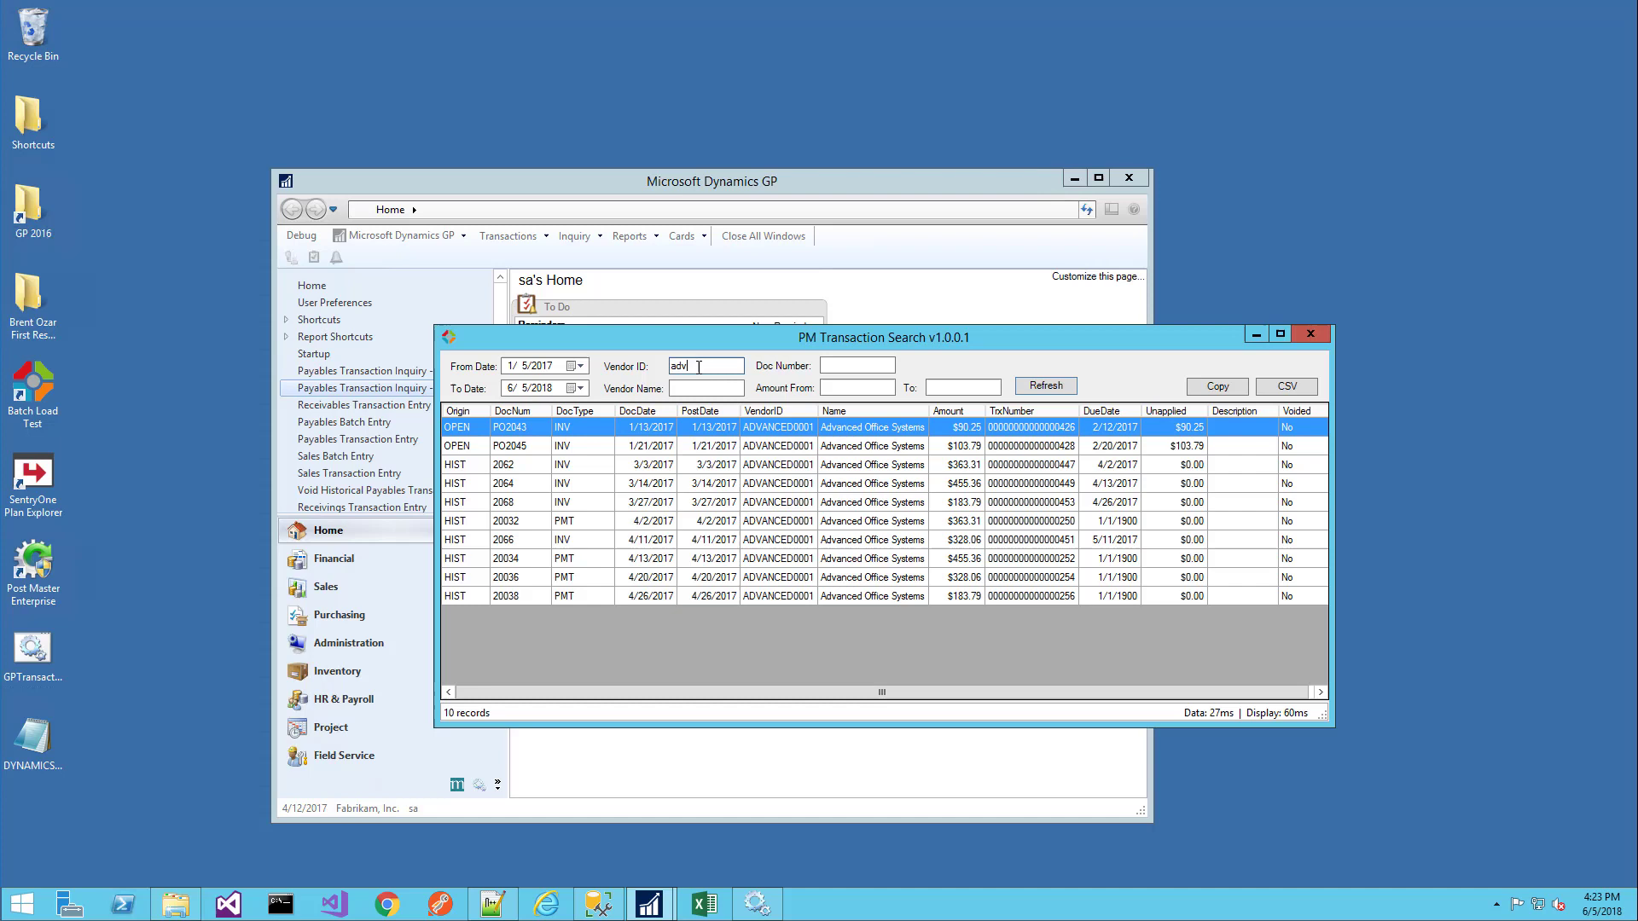
click(511, 389)
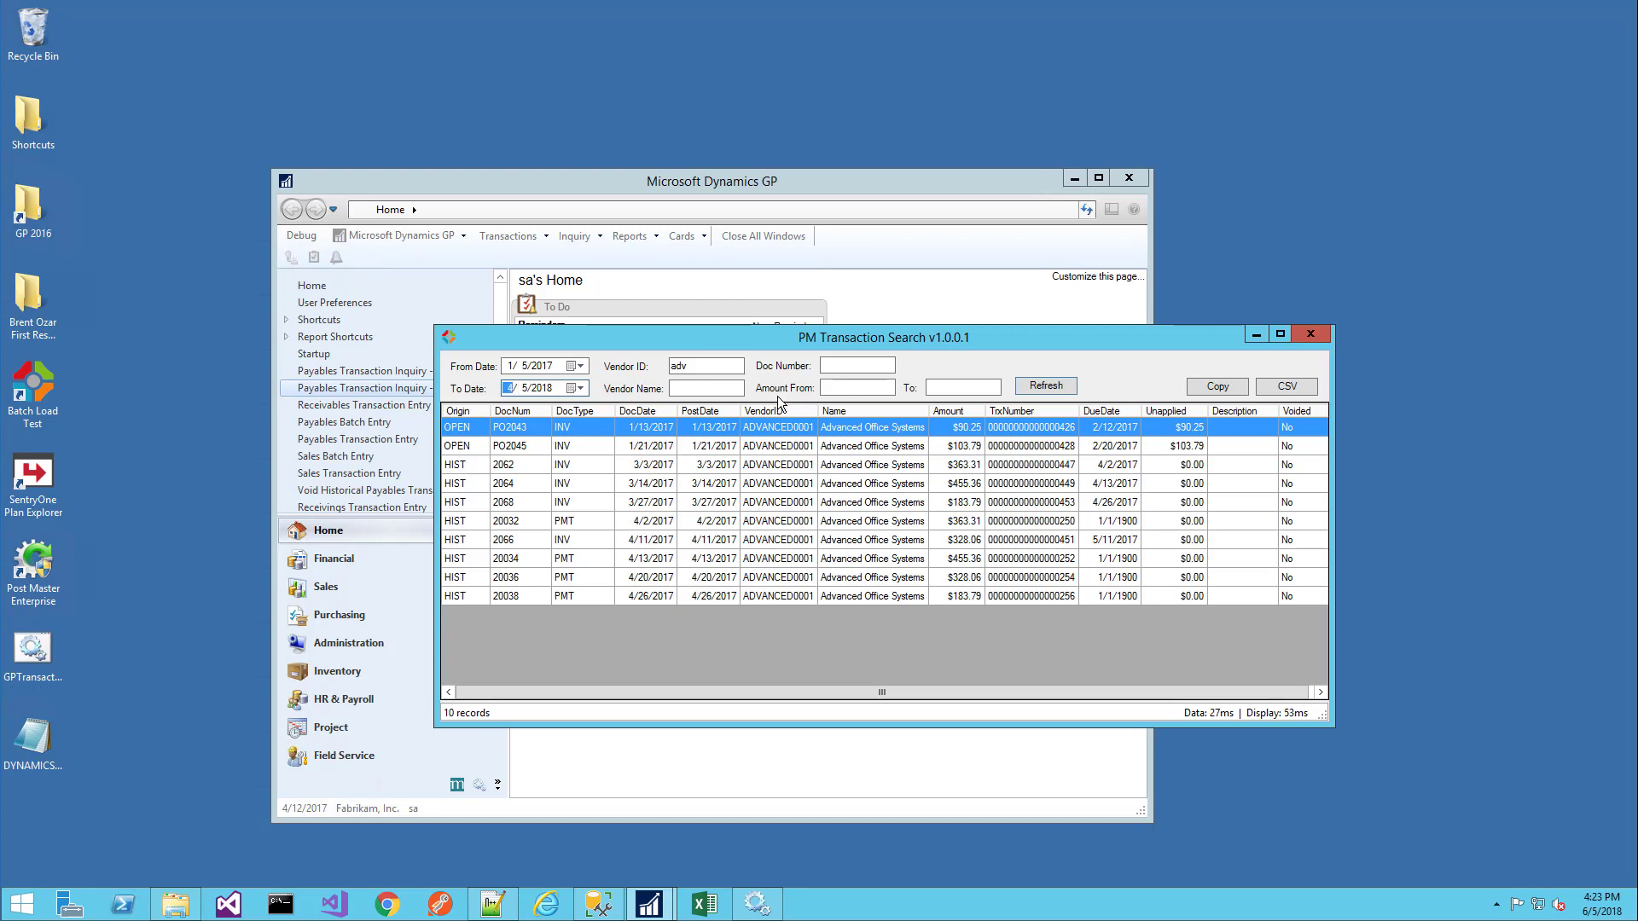
text(4)
key(Tab)
- Limit amounts to 100 through 300 and select the invoice 2068 row
click(845, 388)
text(100)
key(Tab)
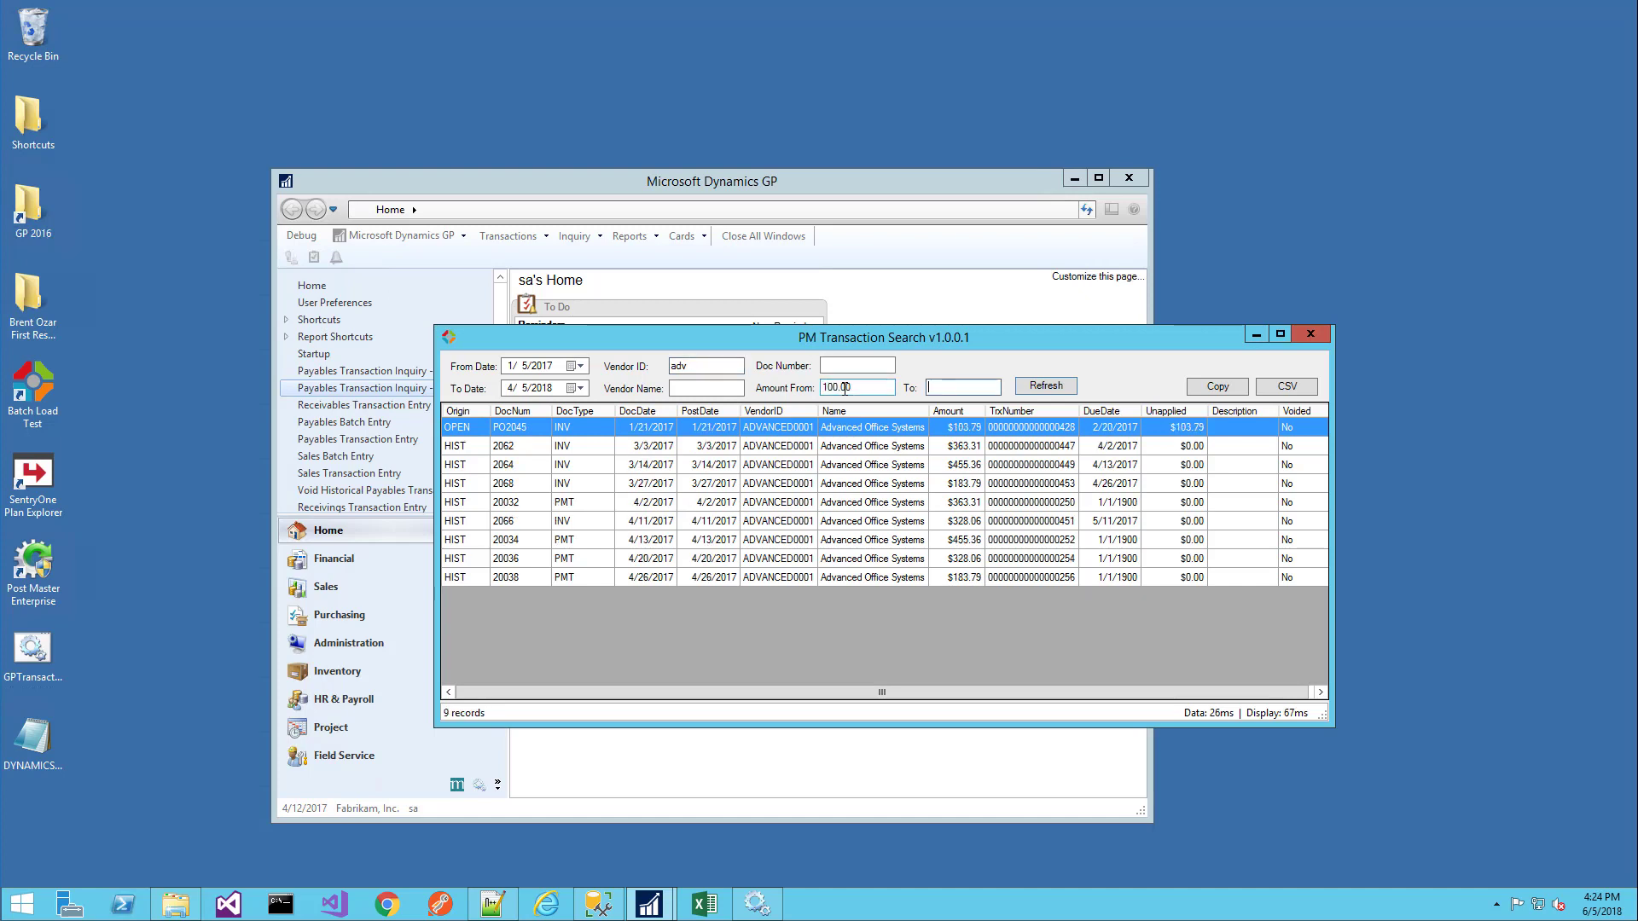
text(300)
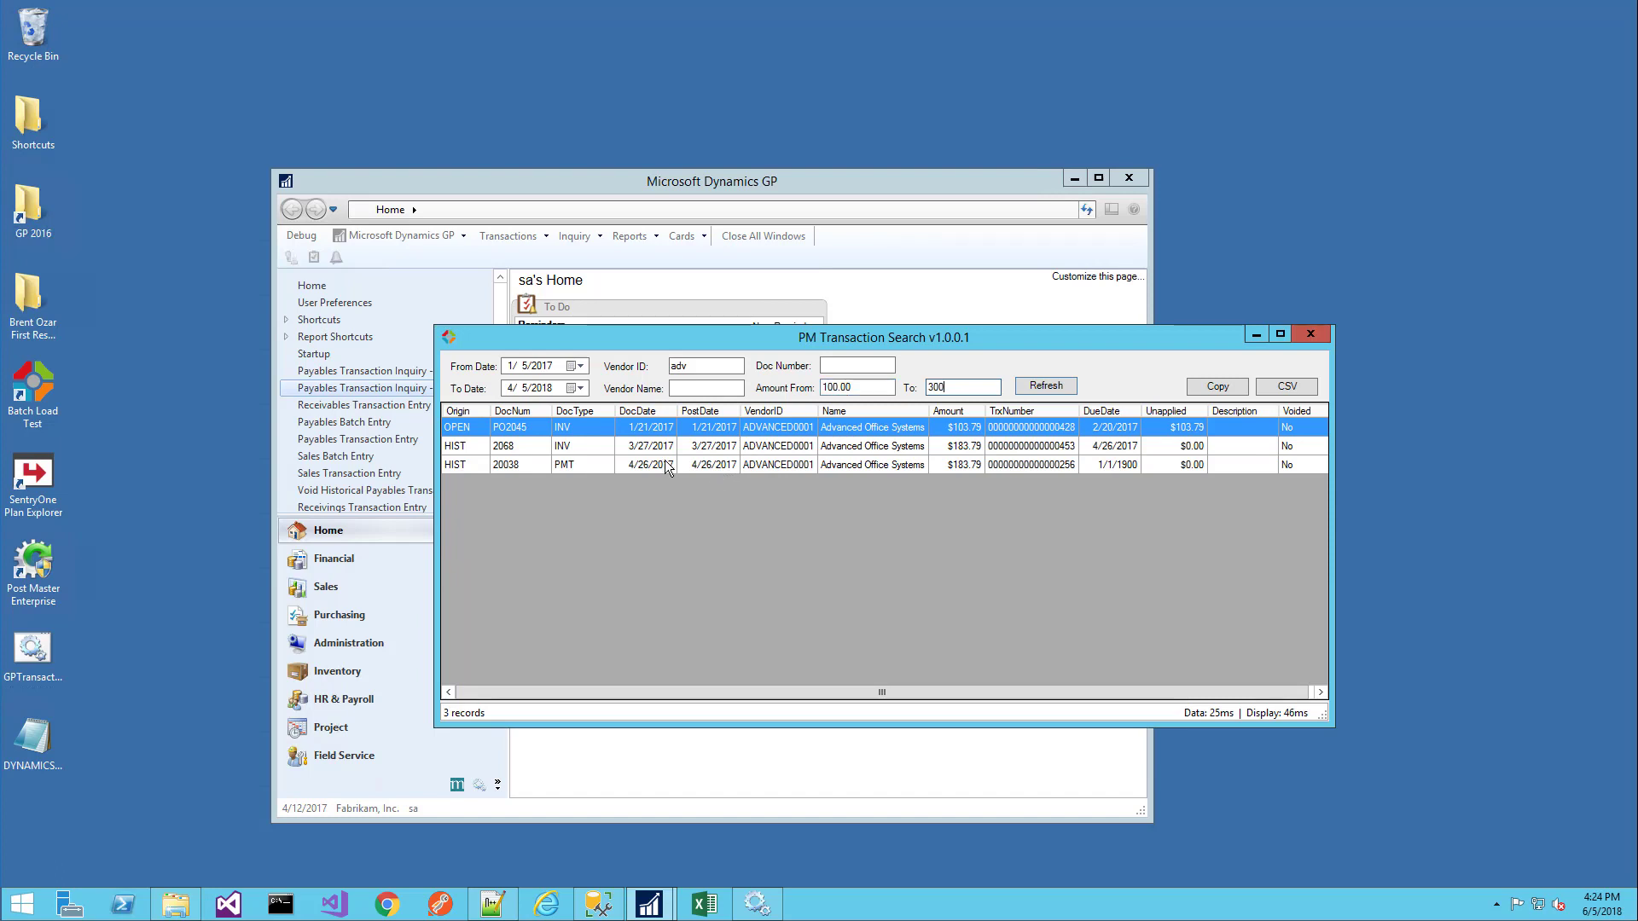
click(592, 447)
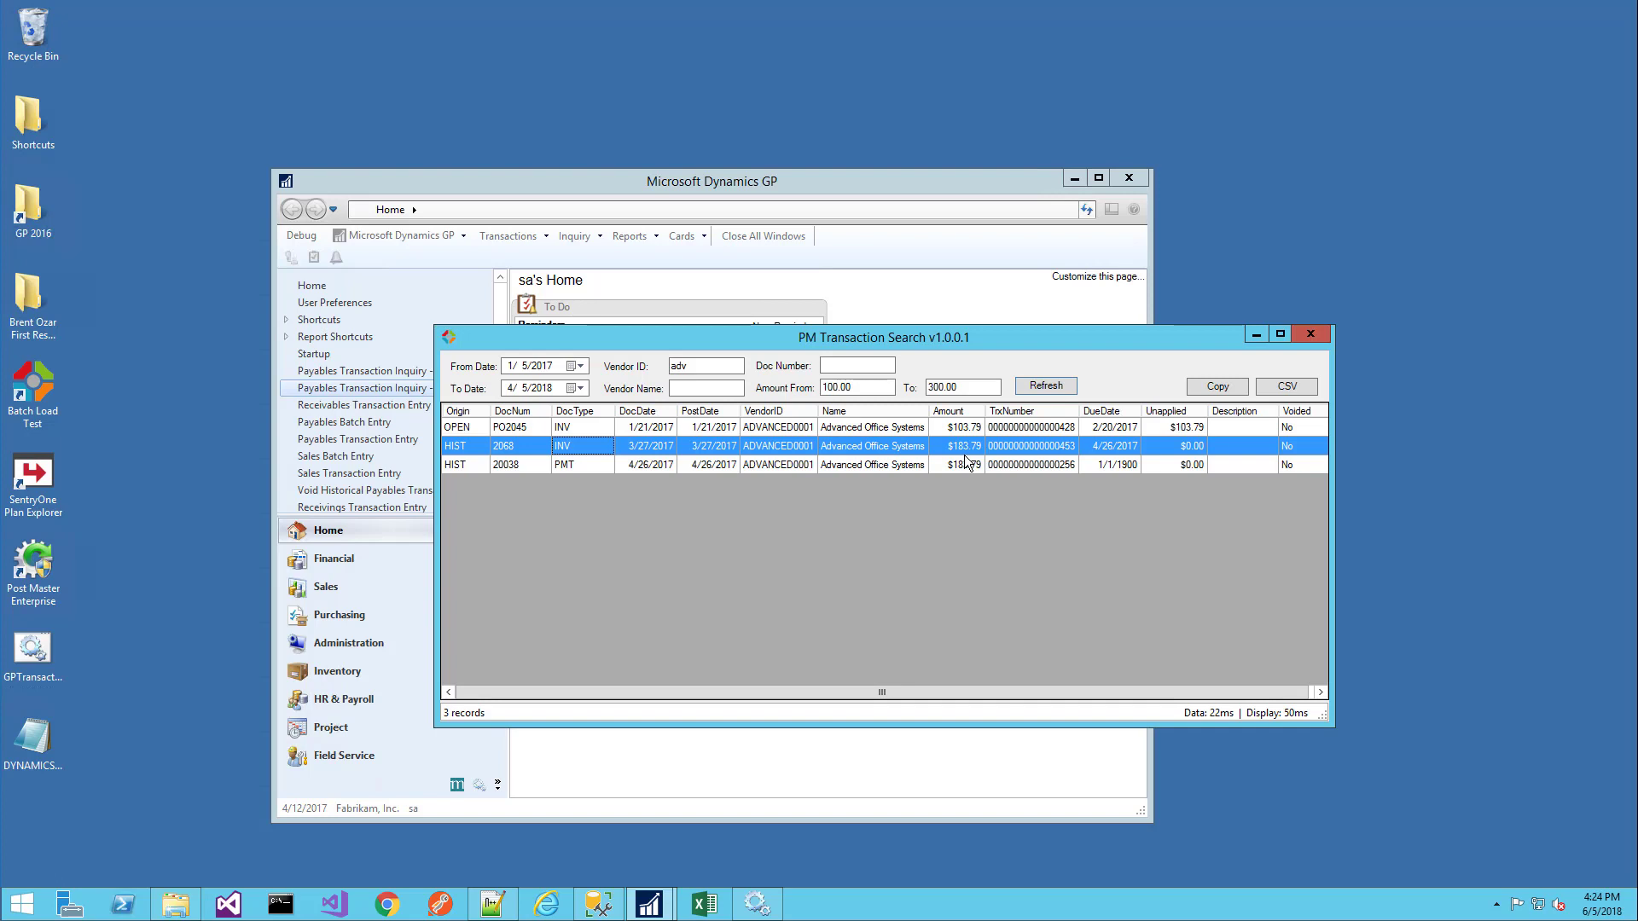
key(Tab)
right_click(585, 449)
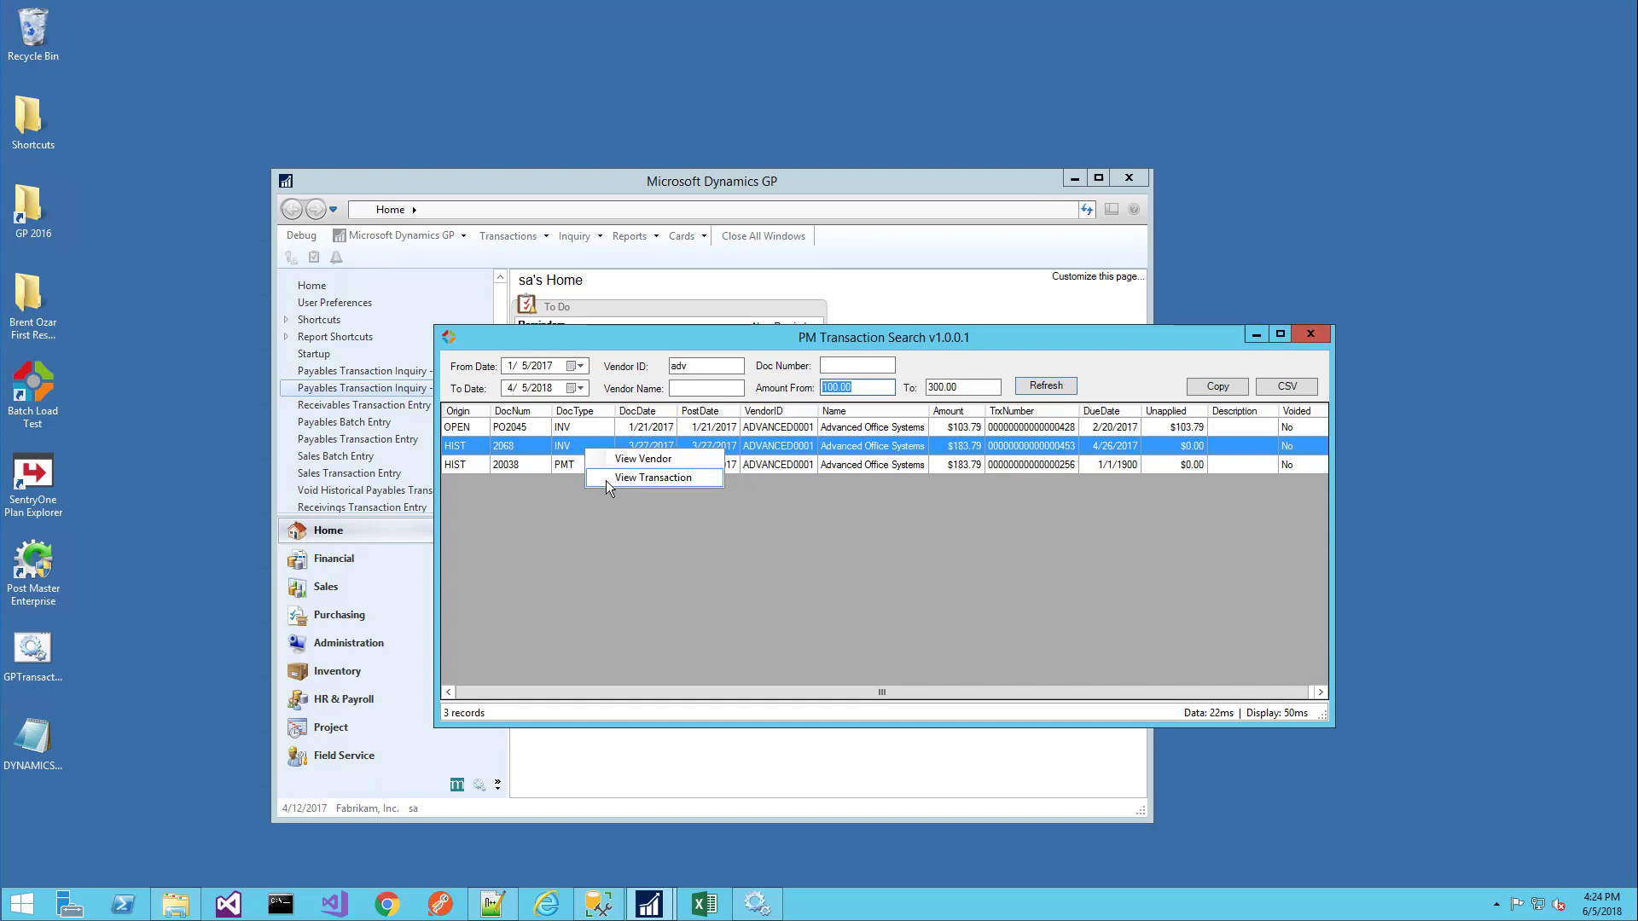
click(766, 452)
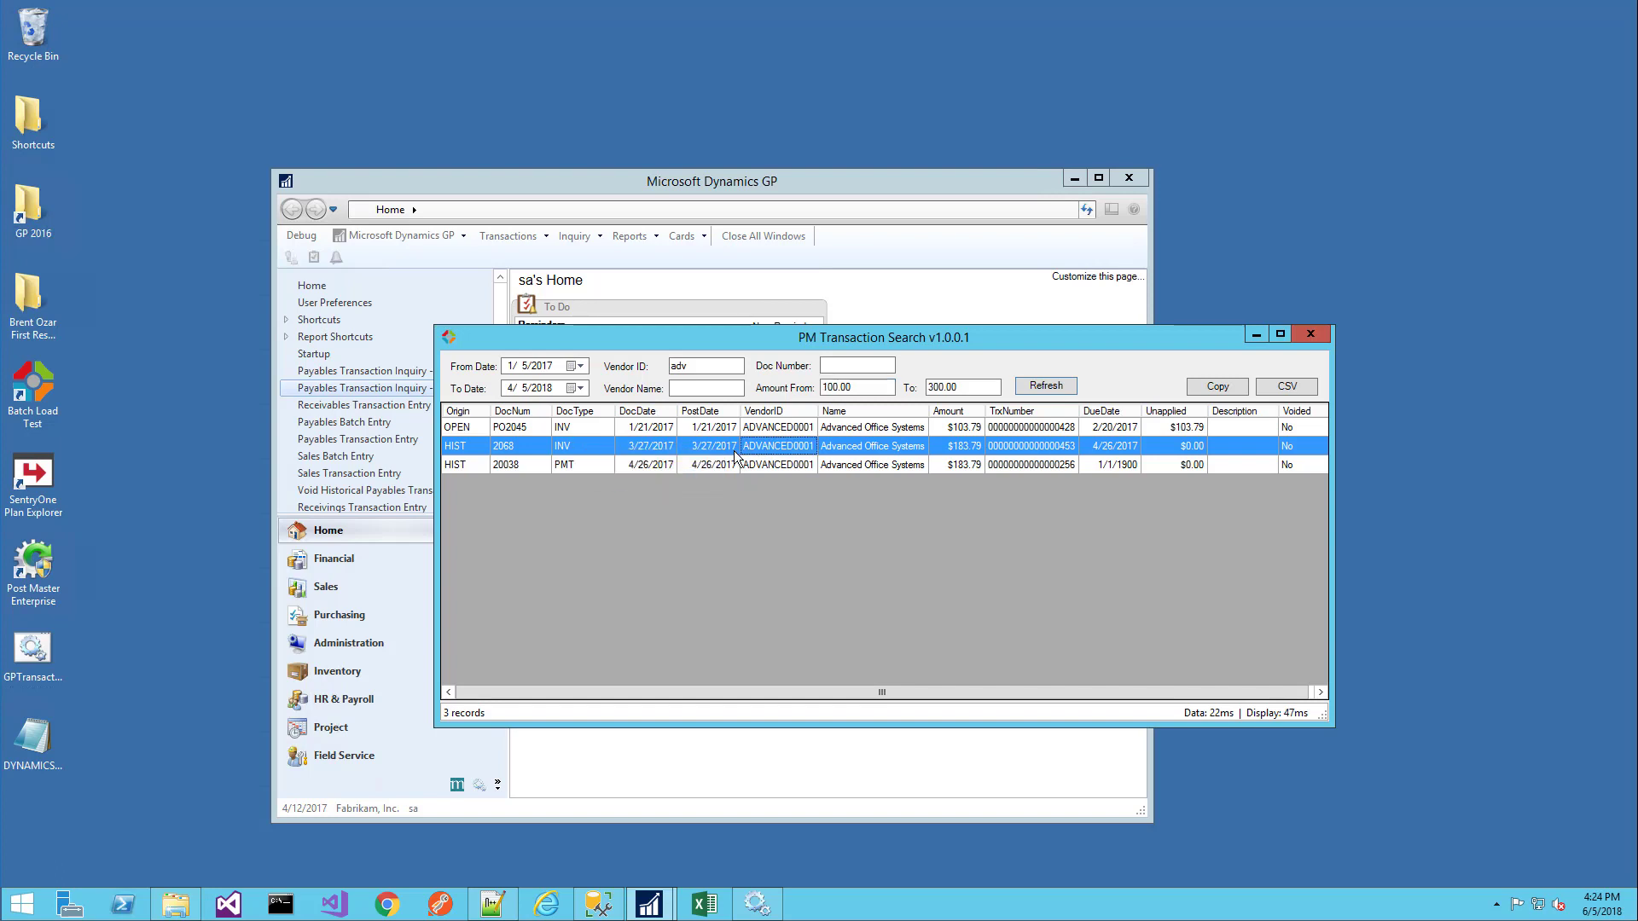
- Open invoice 2068's full details and view the payments applied to it
double_click(733, 451)
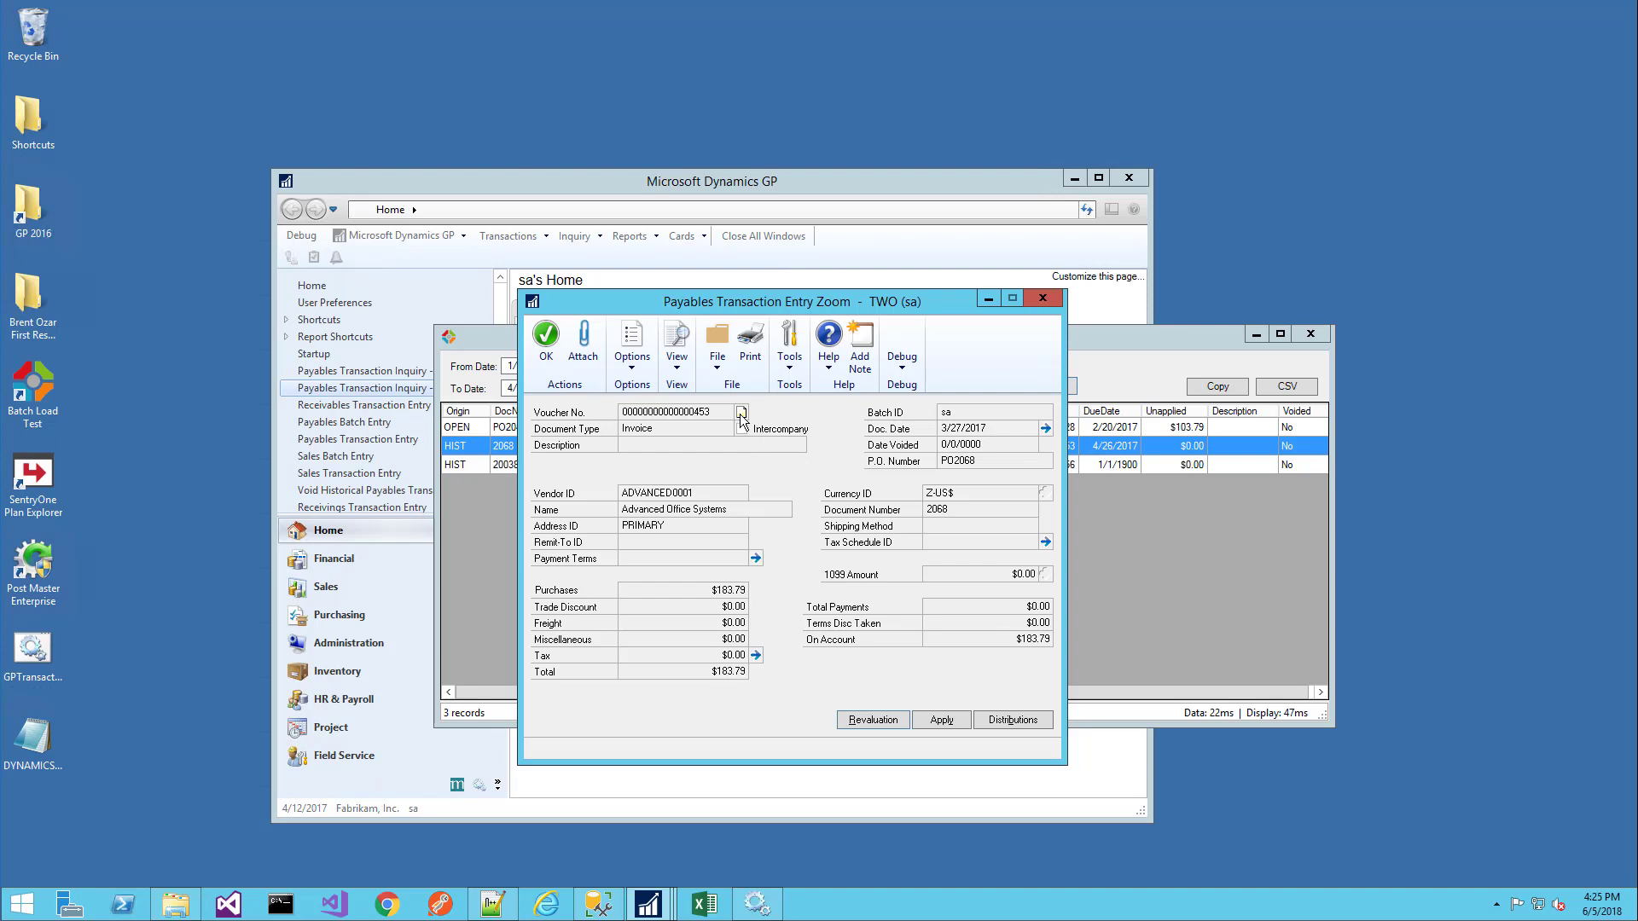
click(950, 721)
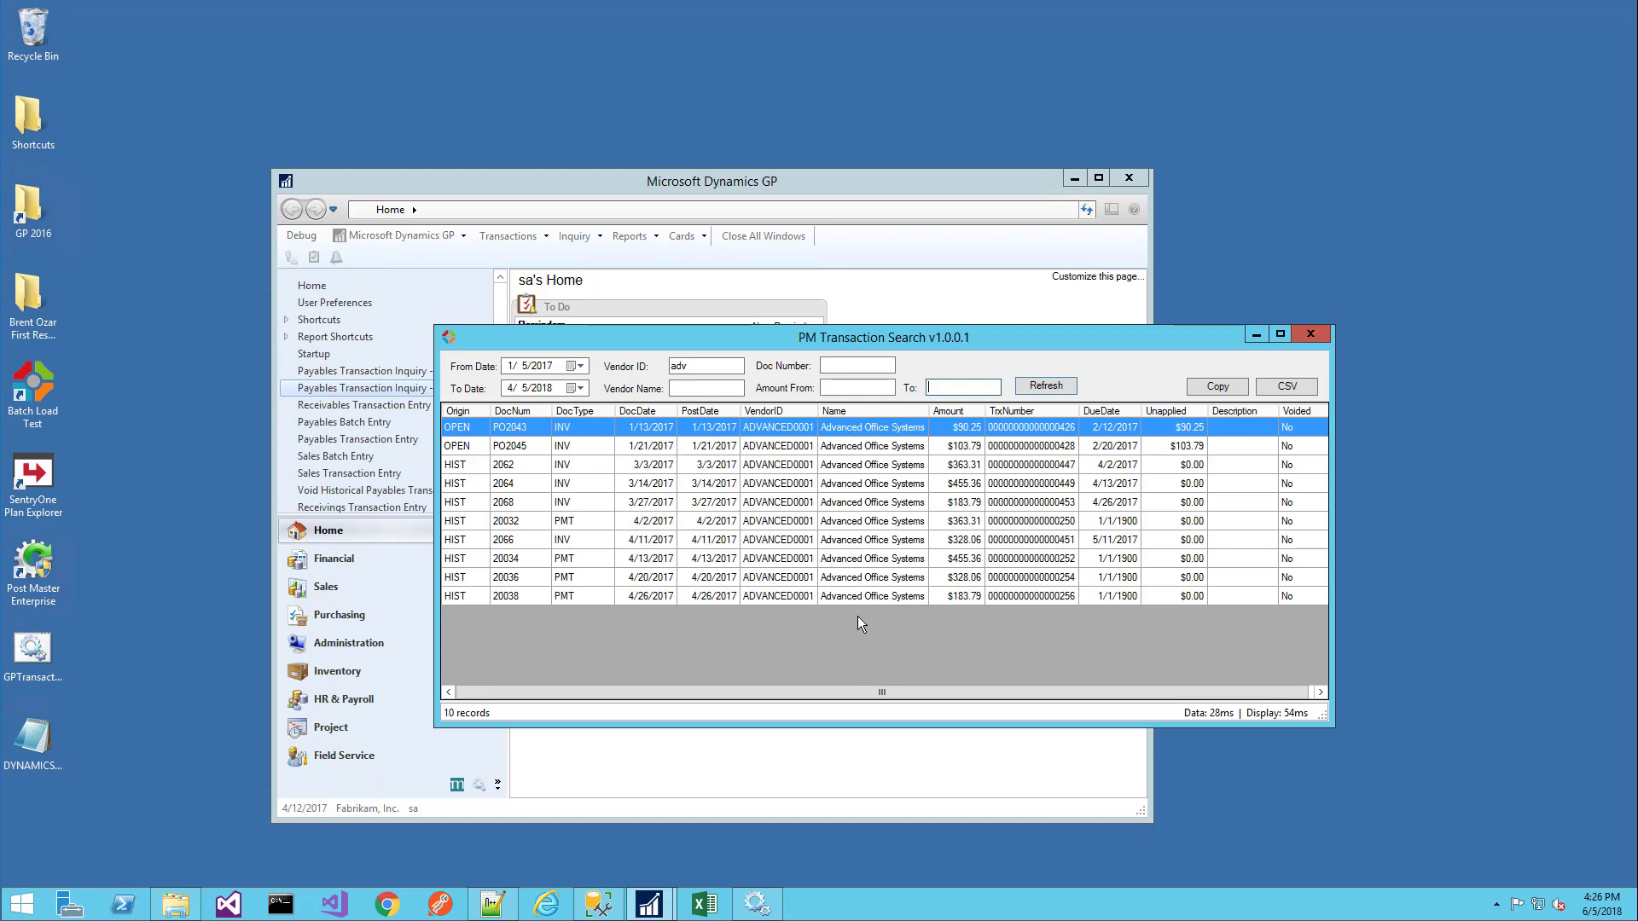
- Copy the ten transaction rows and paste them into a new blank Excel workbook
click(1204, 392)
click(708, 907)
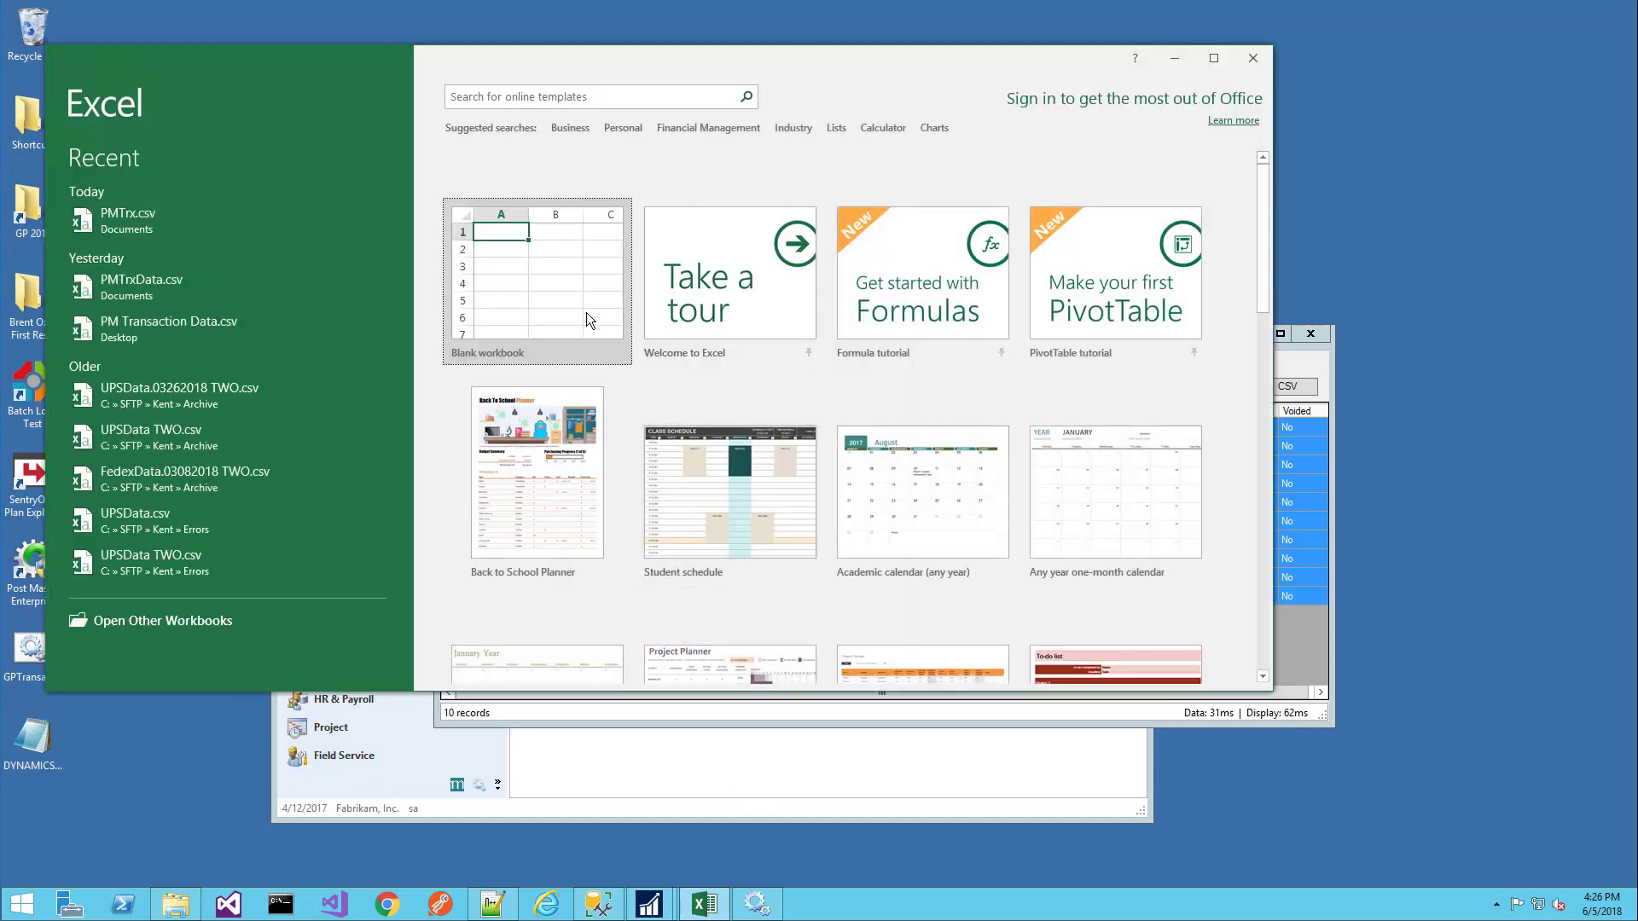
click(581, 304)
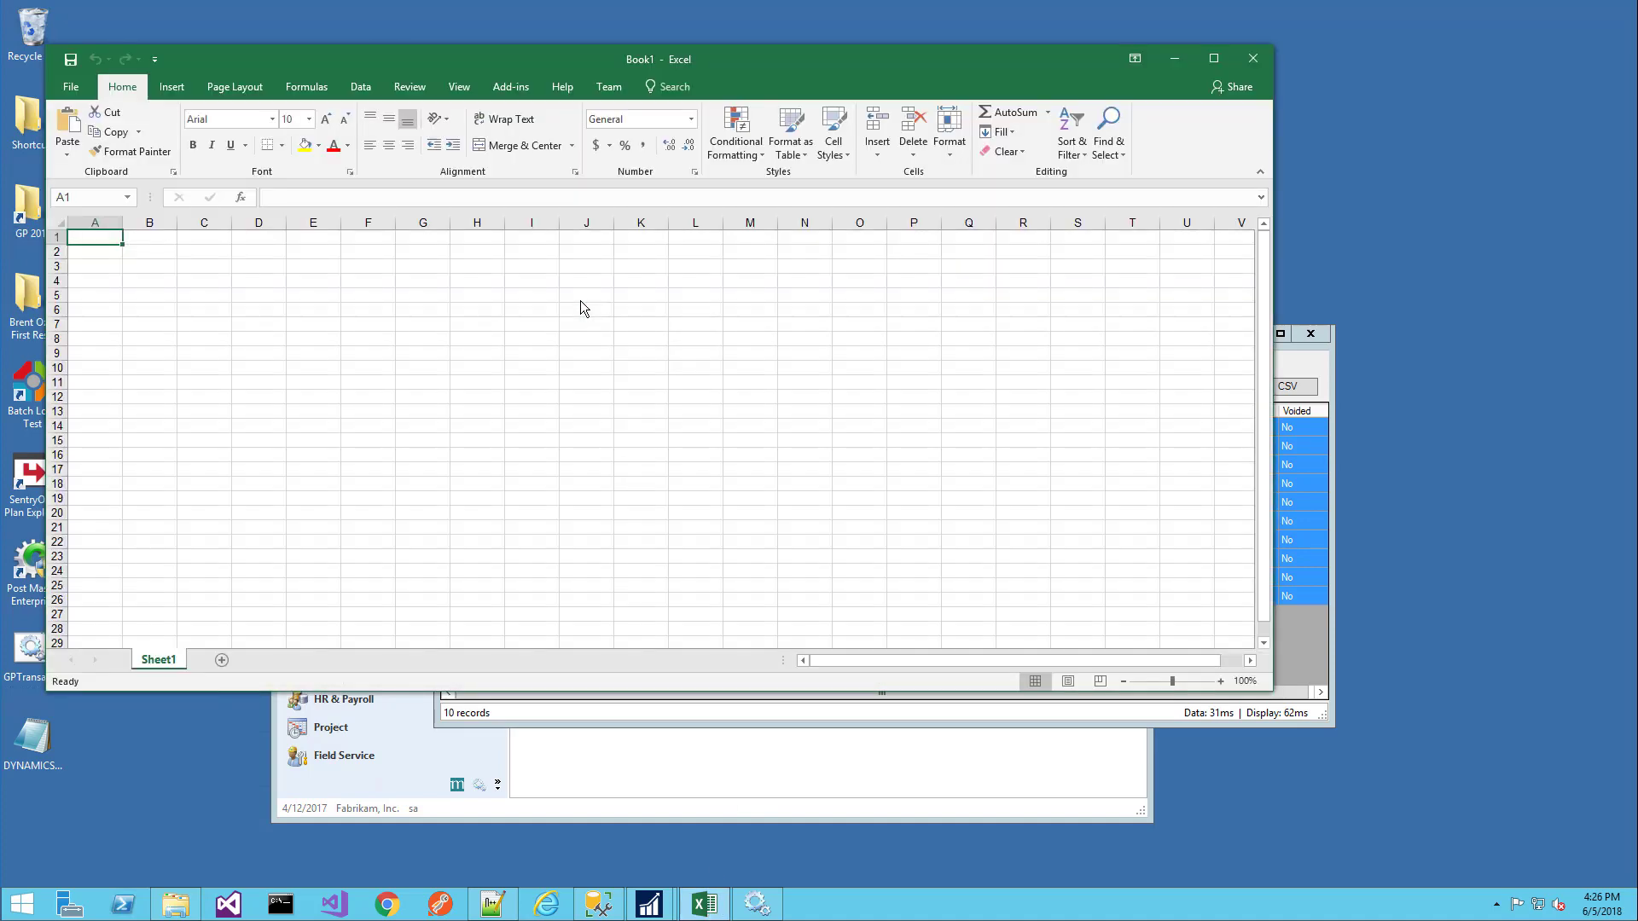
key(ctrl+v)
- Turn off text wrapping, AutoFit all columns, and close the workbook without saving
click(57, 223)
key(alt)
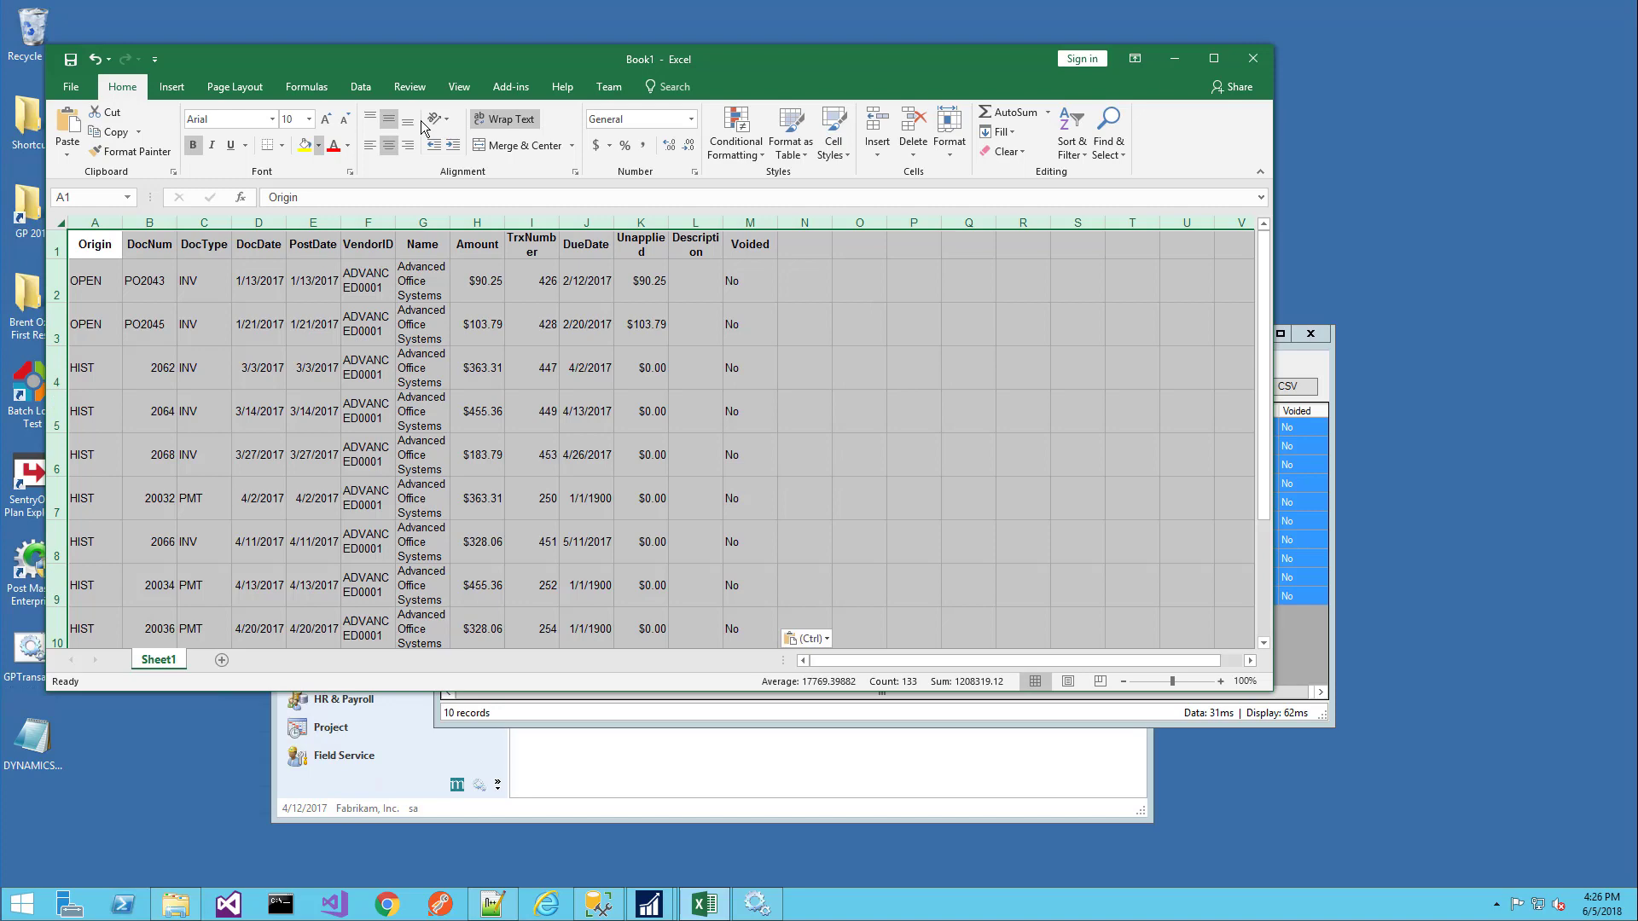
key(h)
key(w)
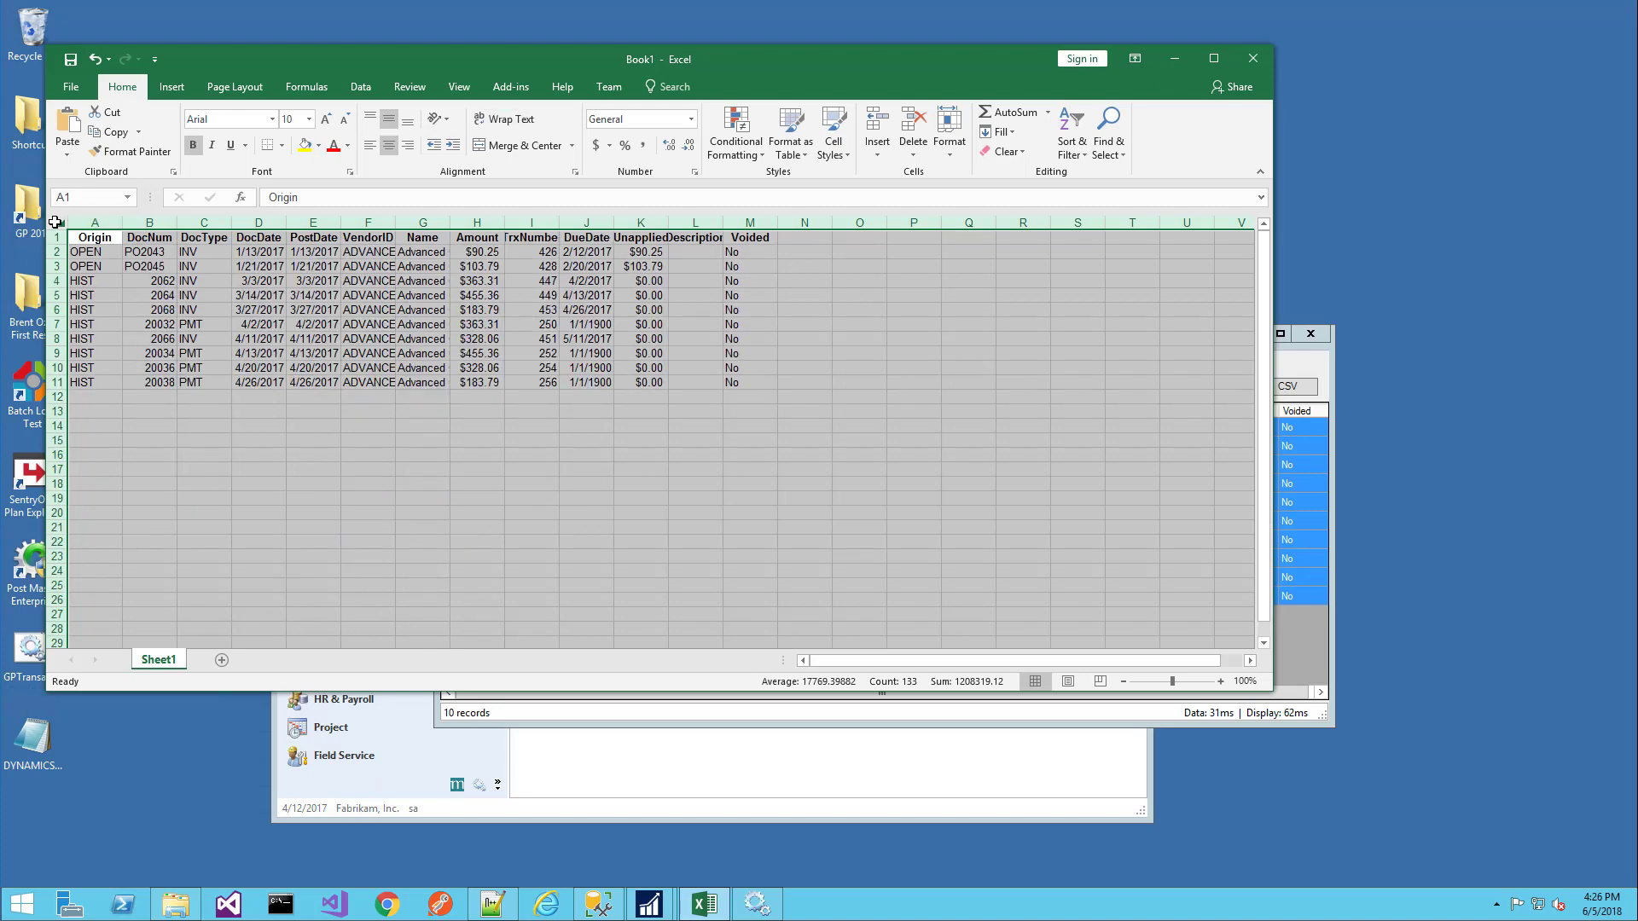
double_click(122, 223)
click(96, 240)
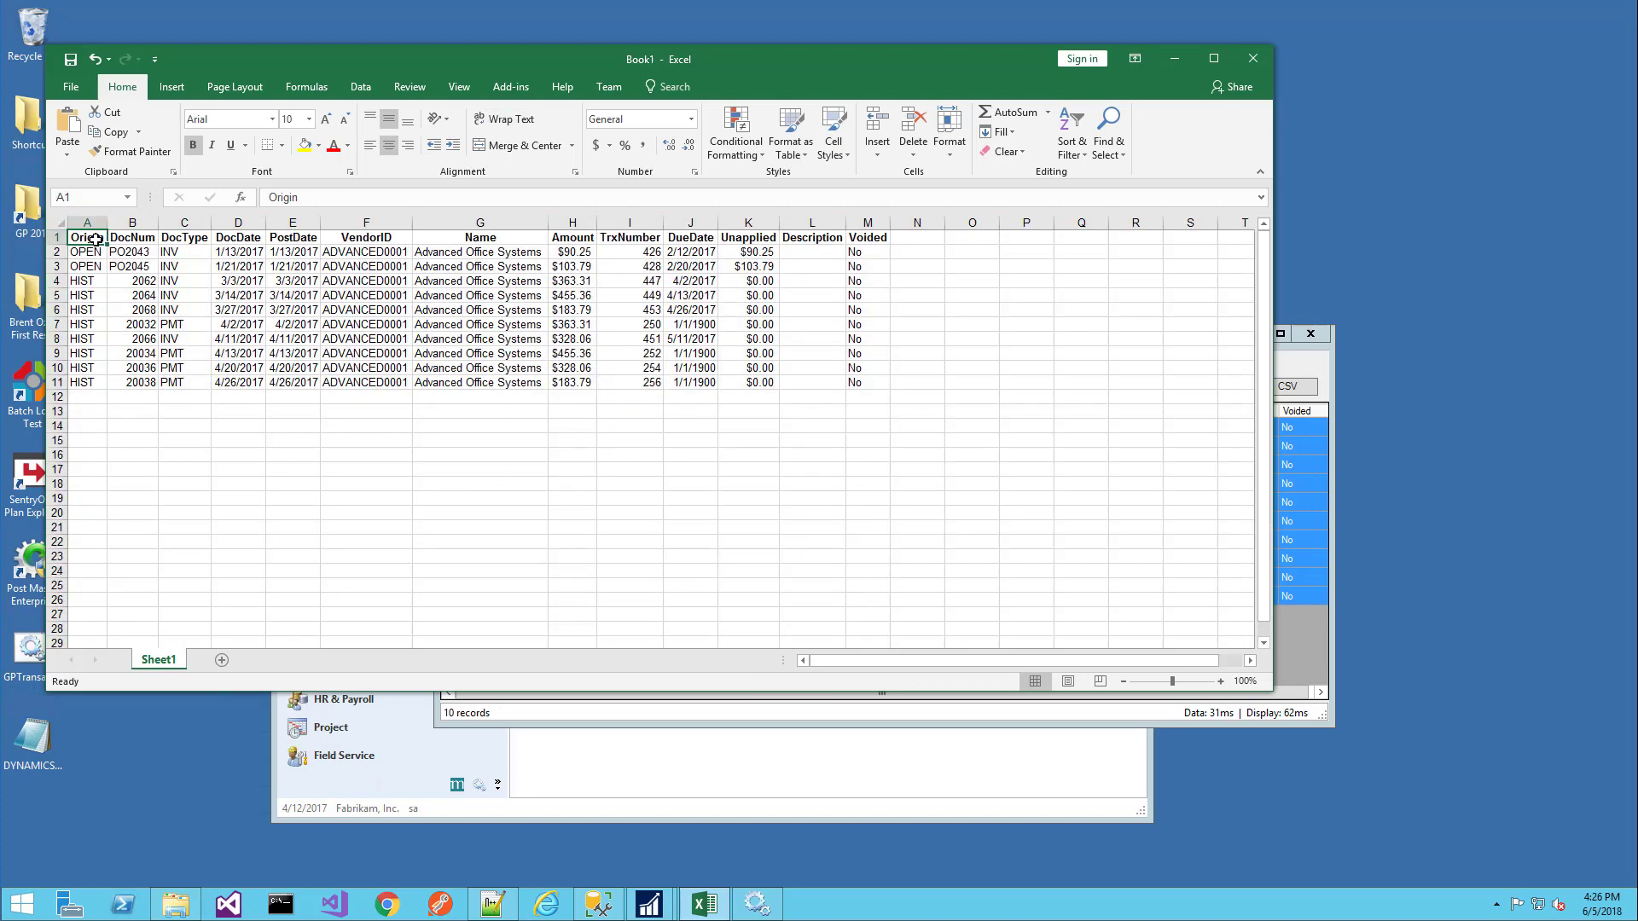
click(1252, 58)
click(826, 465)
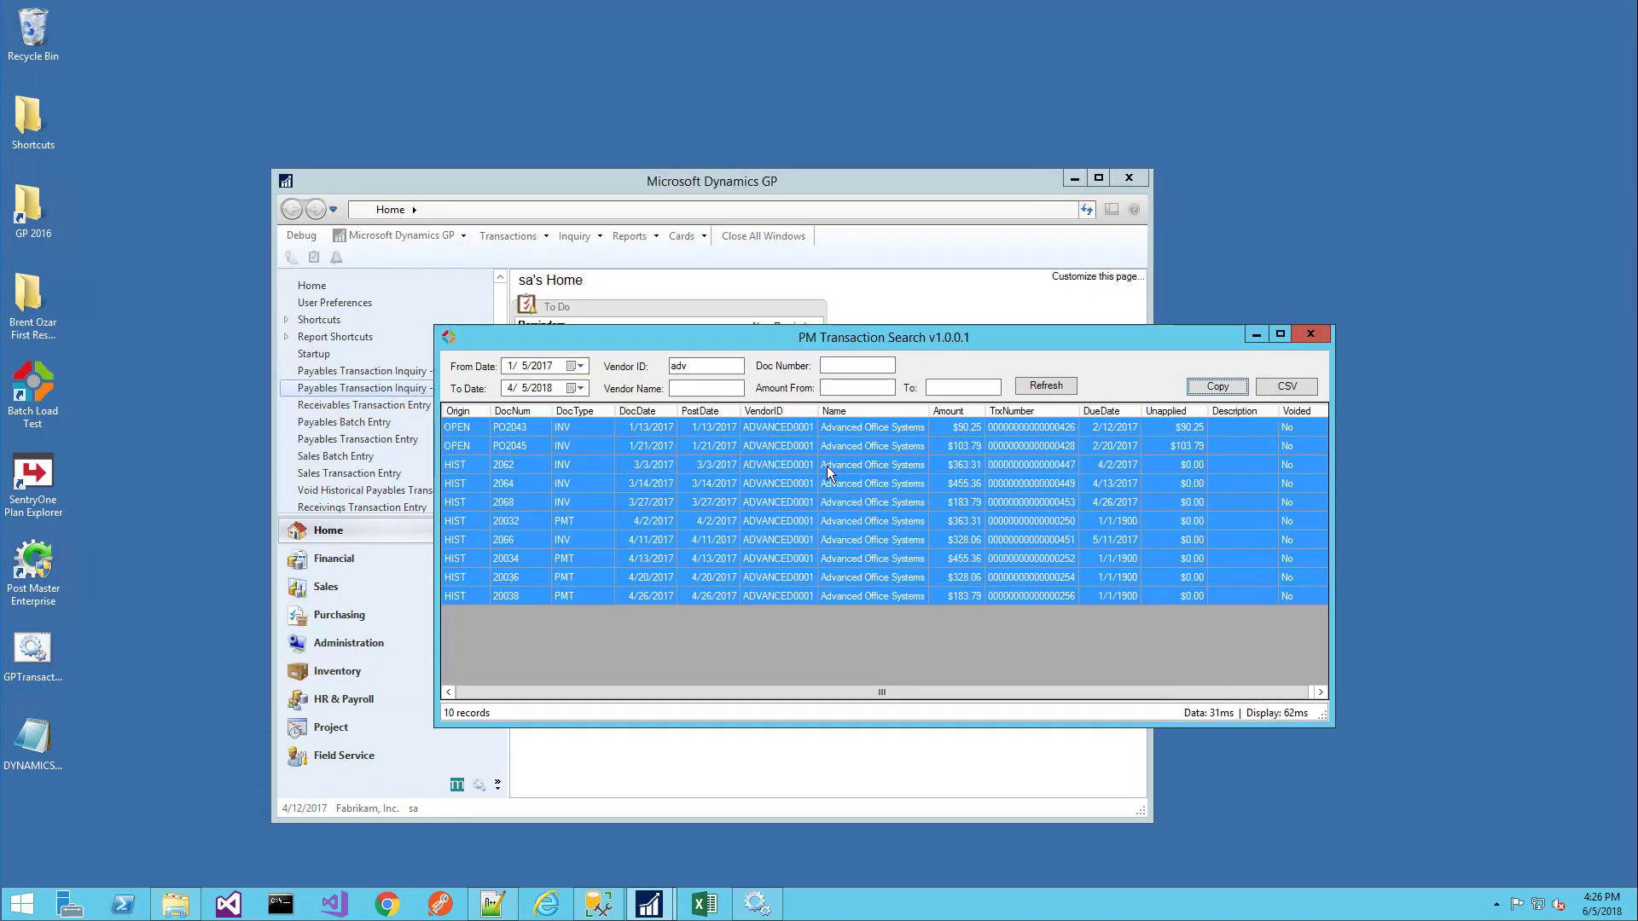
- Export the ten search results to CSV as 'PM Trx' and view it in Documents
click(1289, 388)
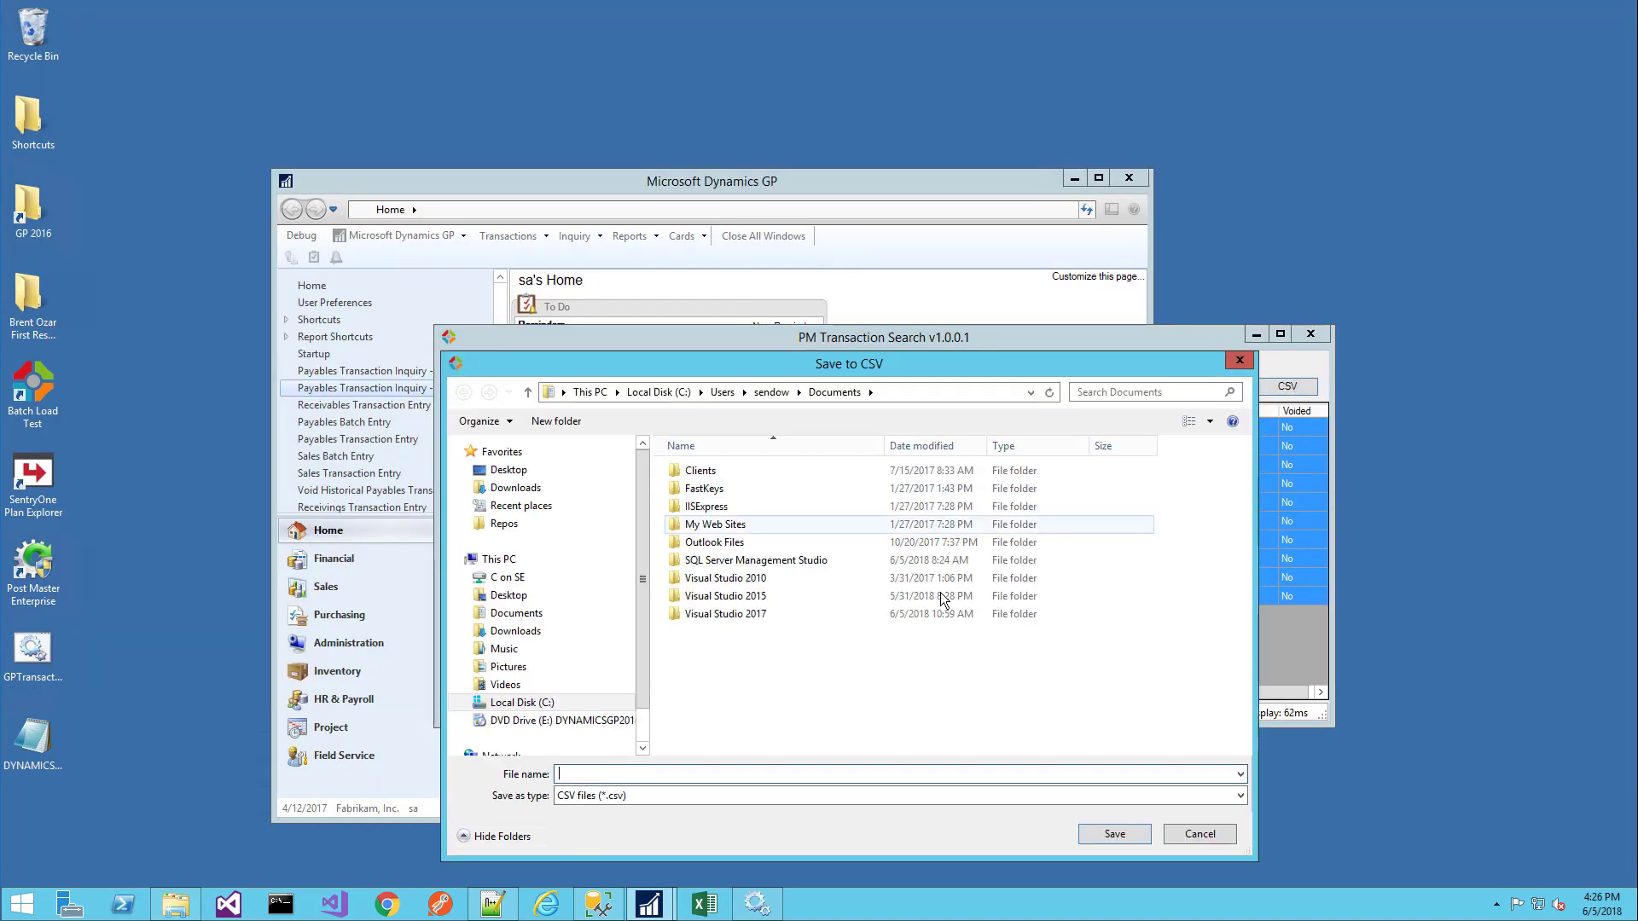
text(PM Trx)
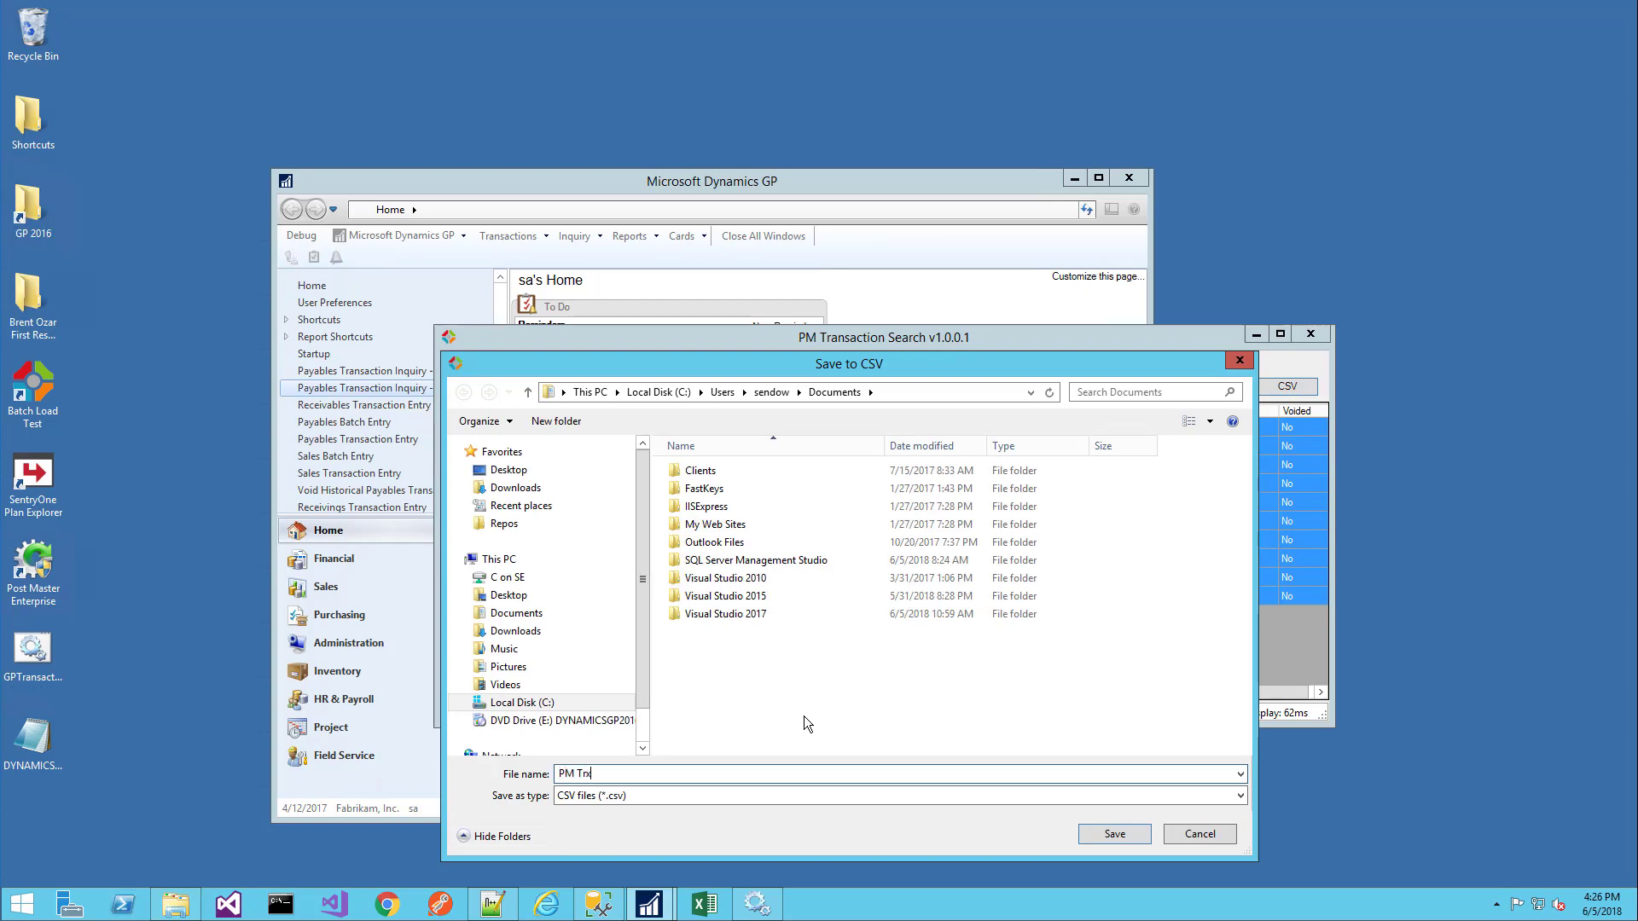
key(Return)
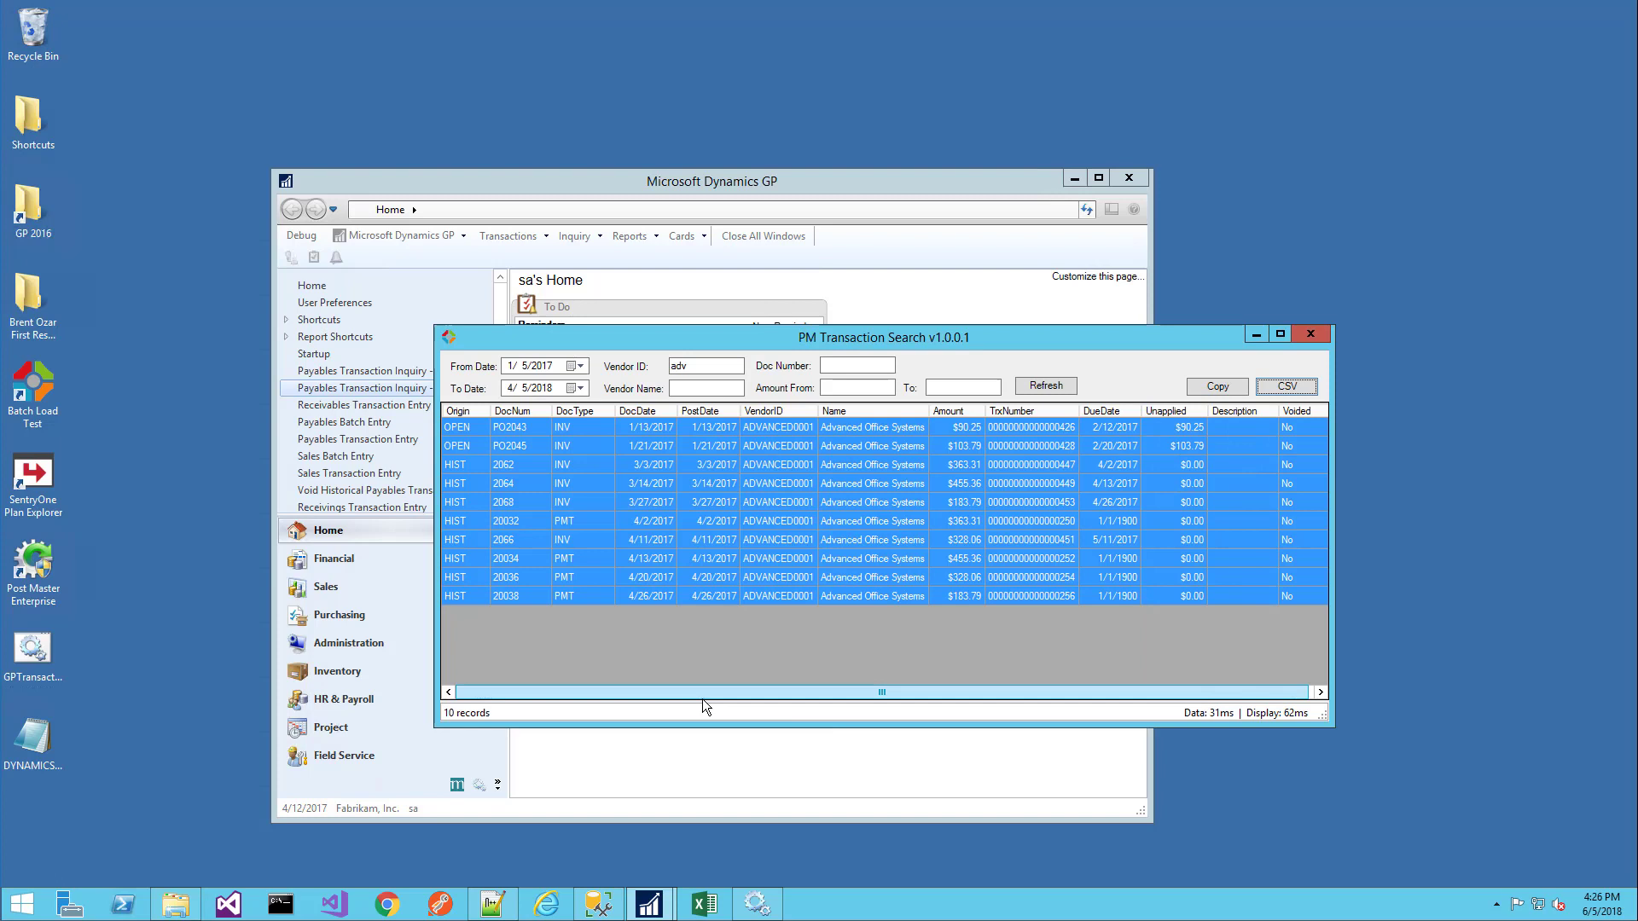
click(182, 914)
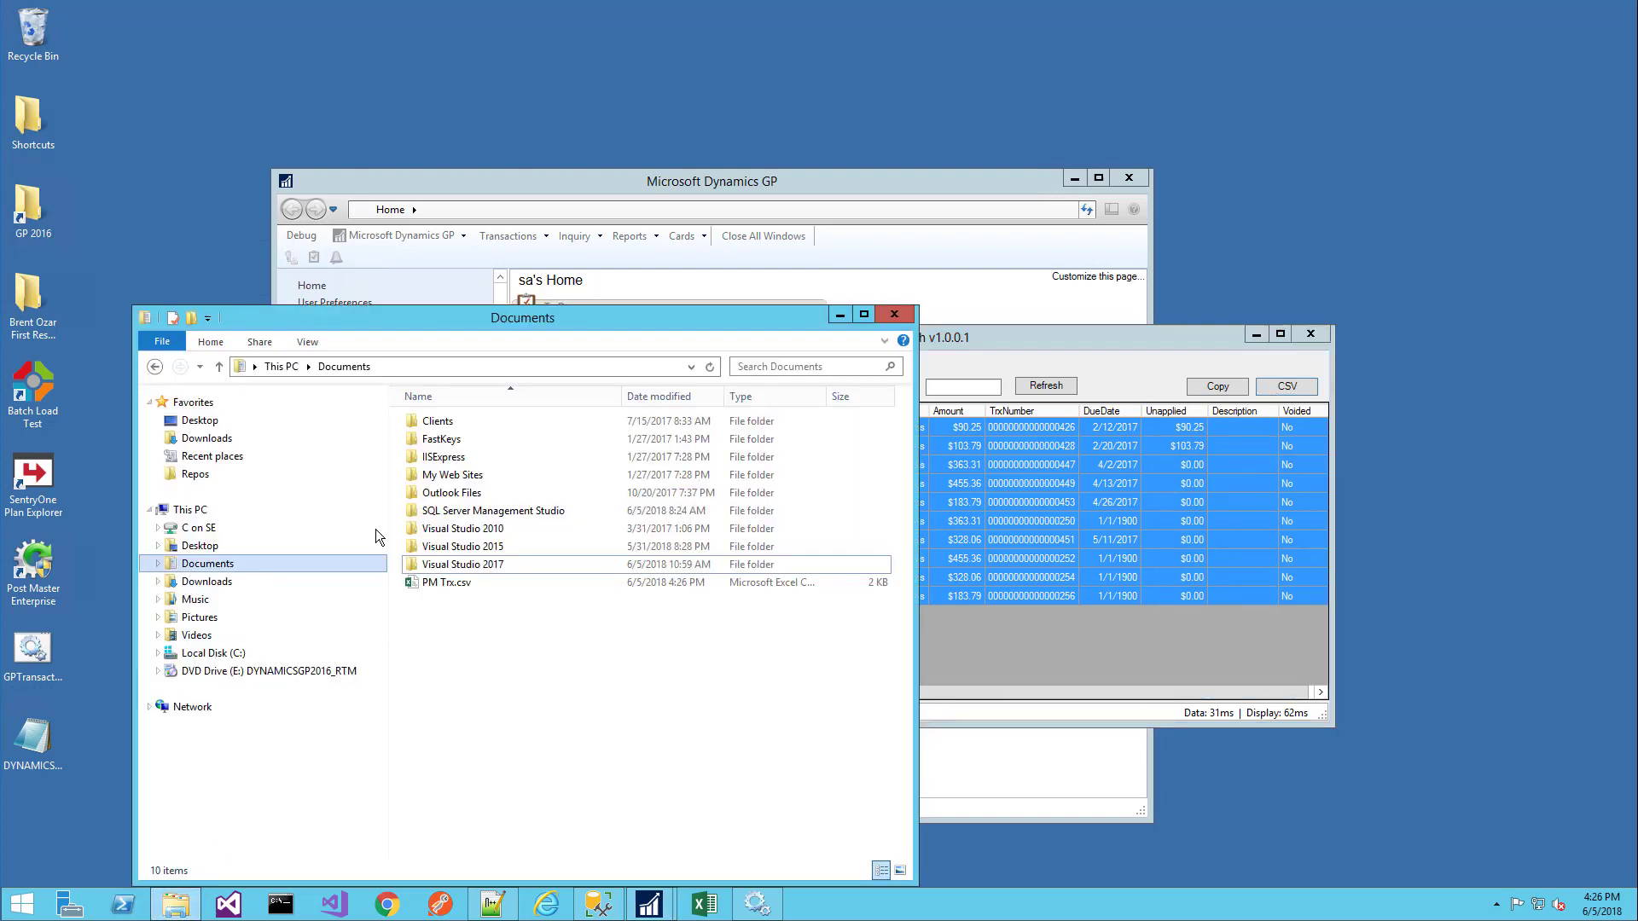
- Review PM Trx.csv in Excel, close it, and select the PO2045 row in the search
click(445, 587)
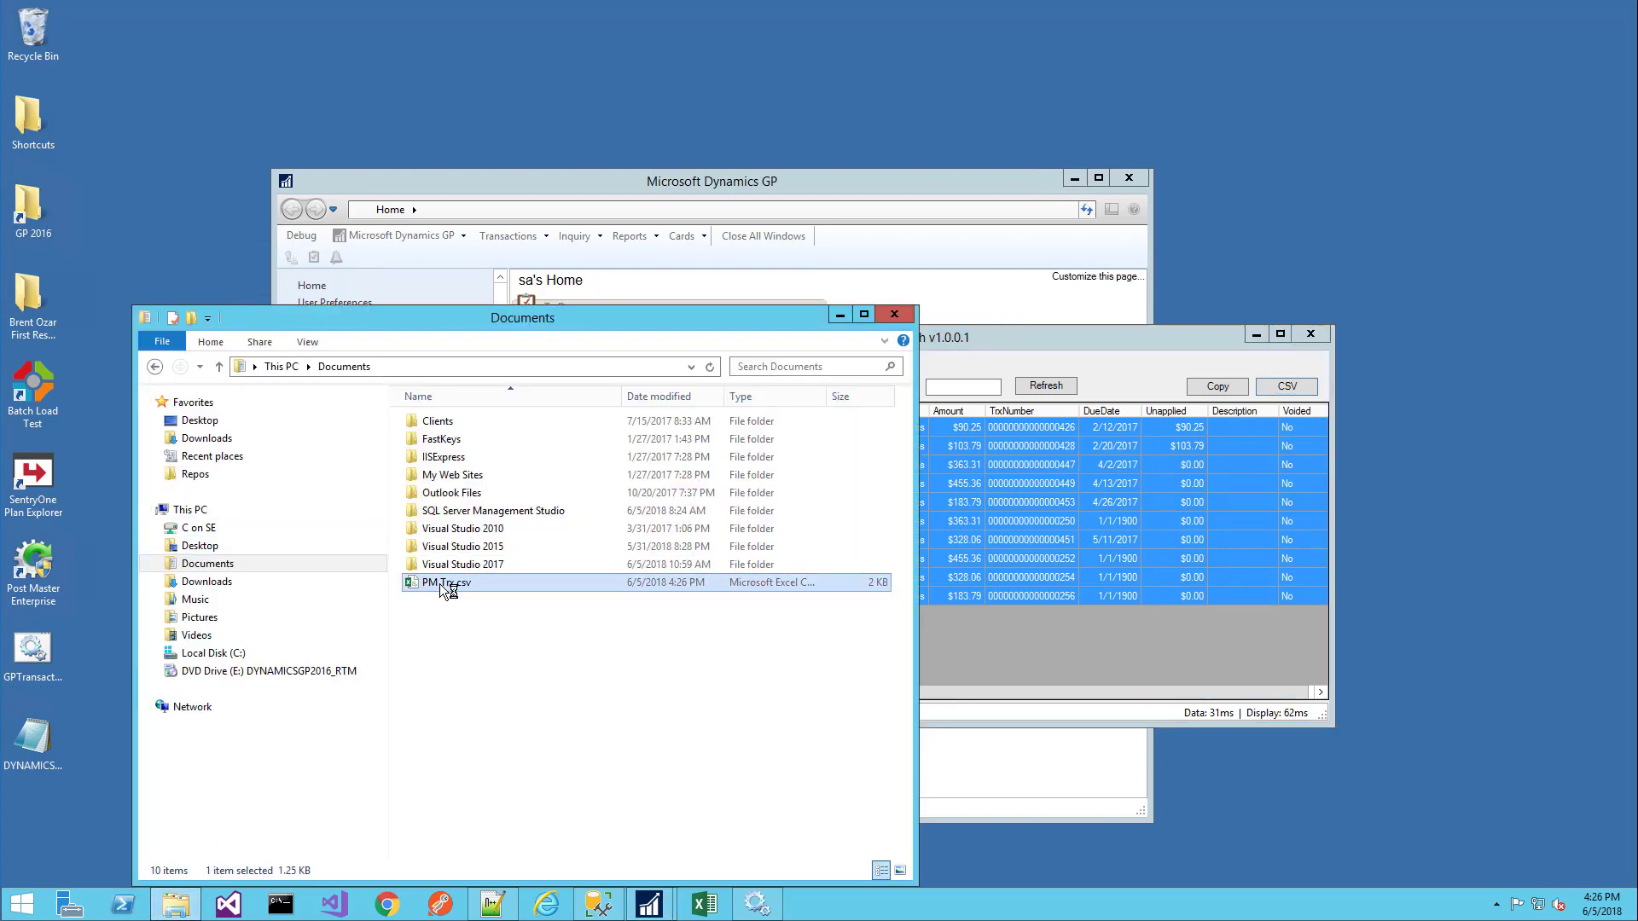
double_click(444, 586)
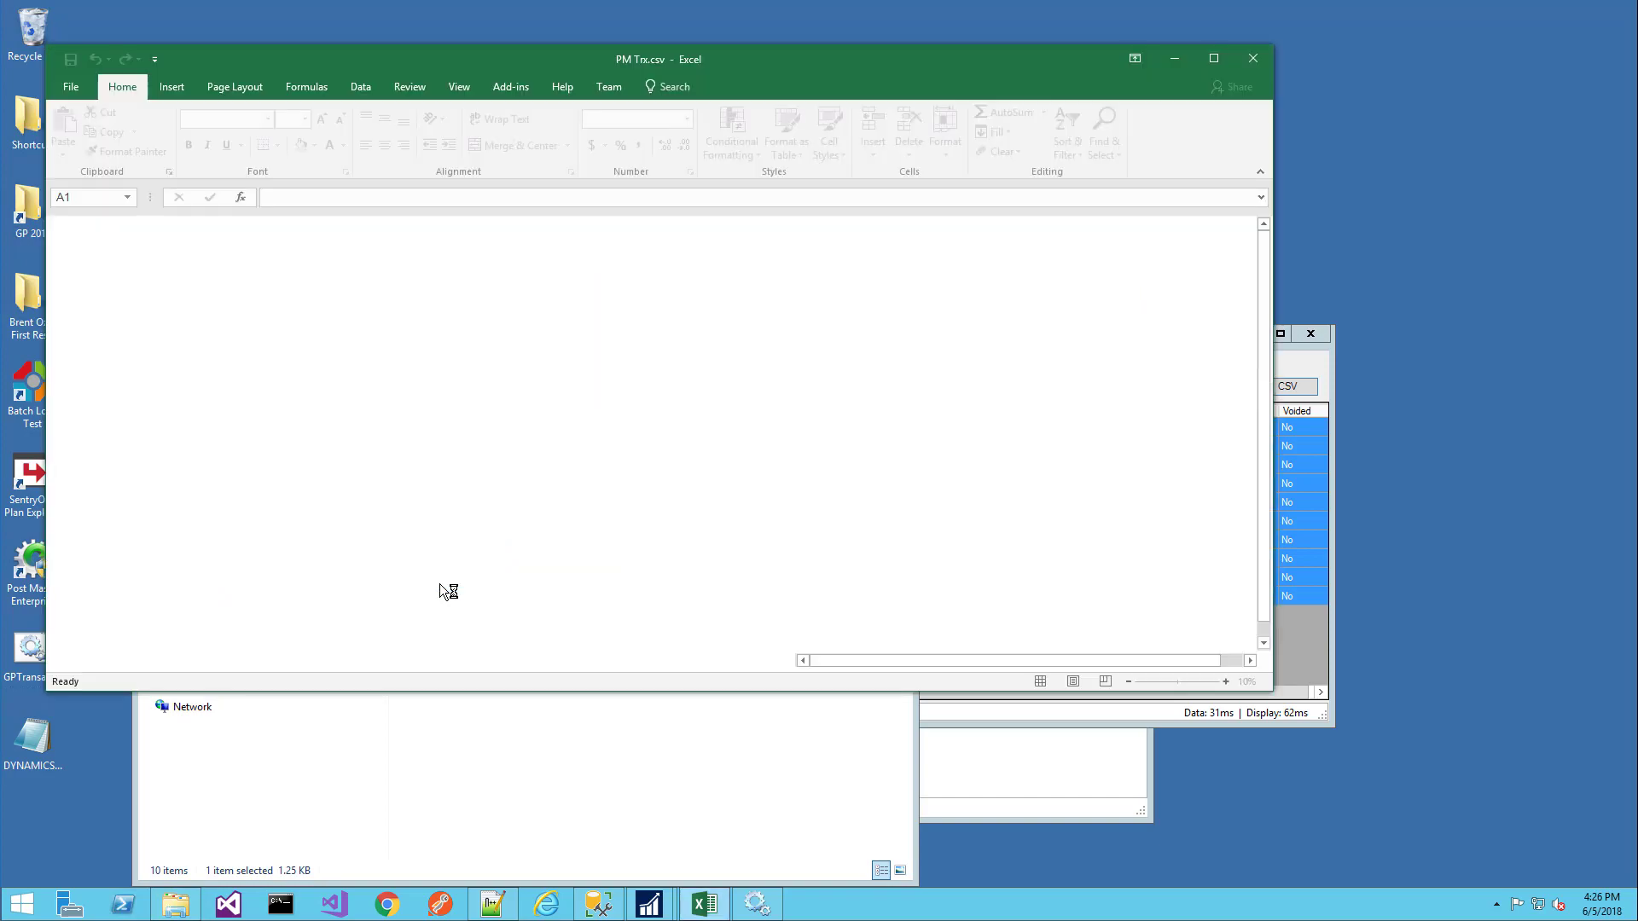
click(1253, 58)
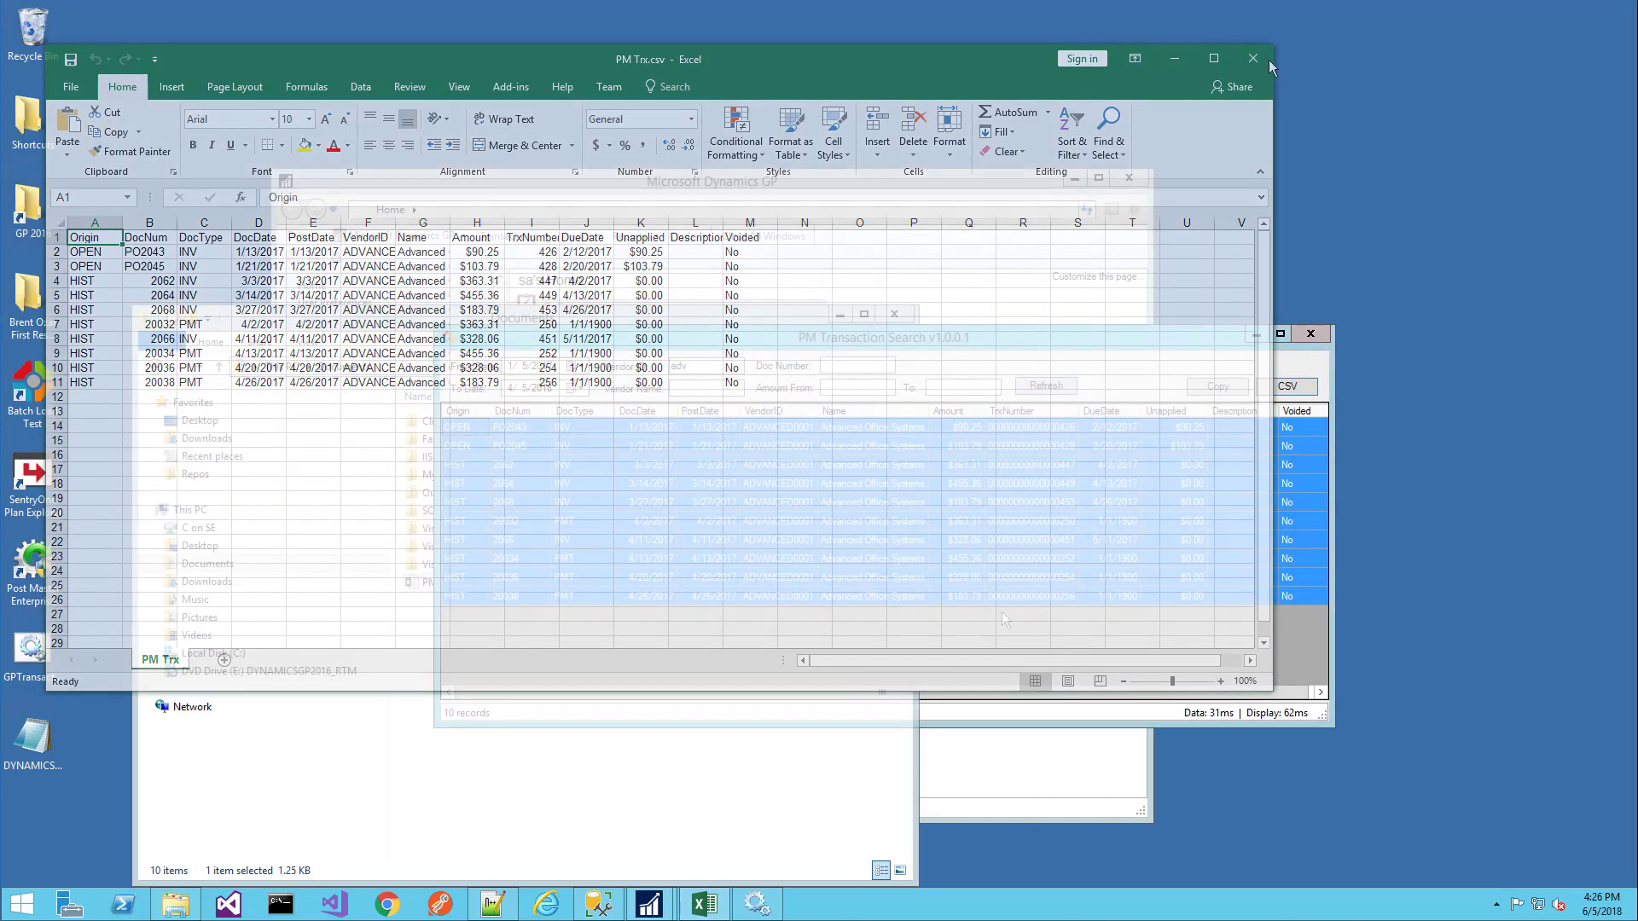
click(765, 445)
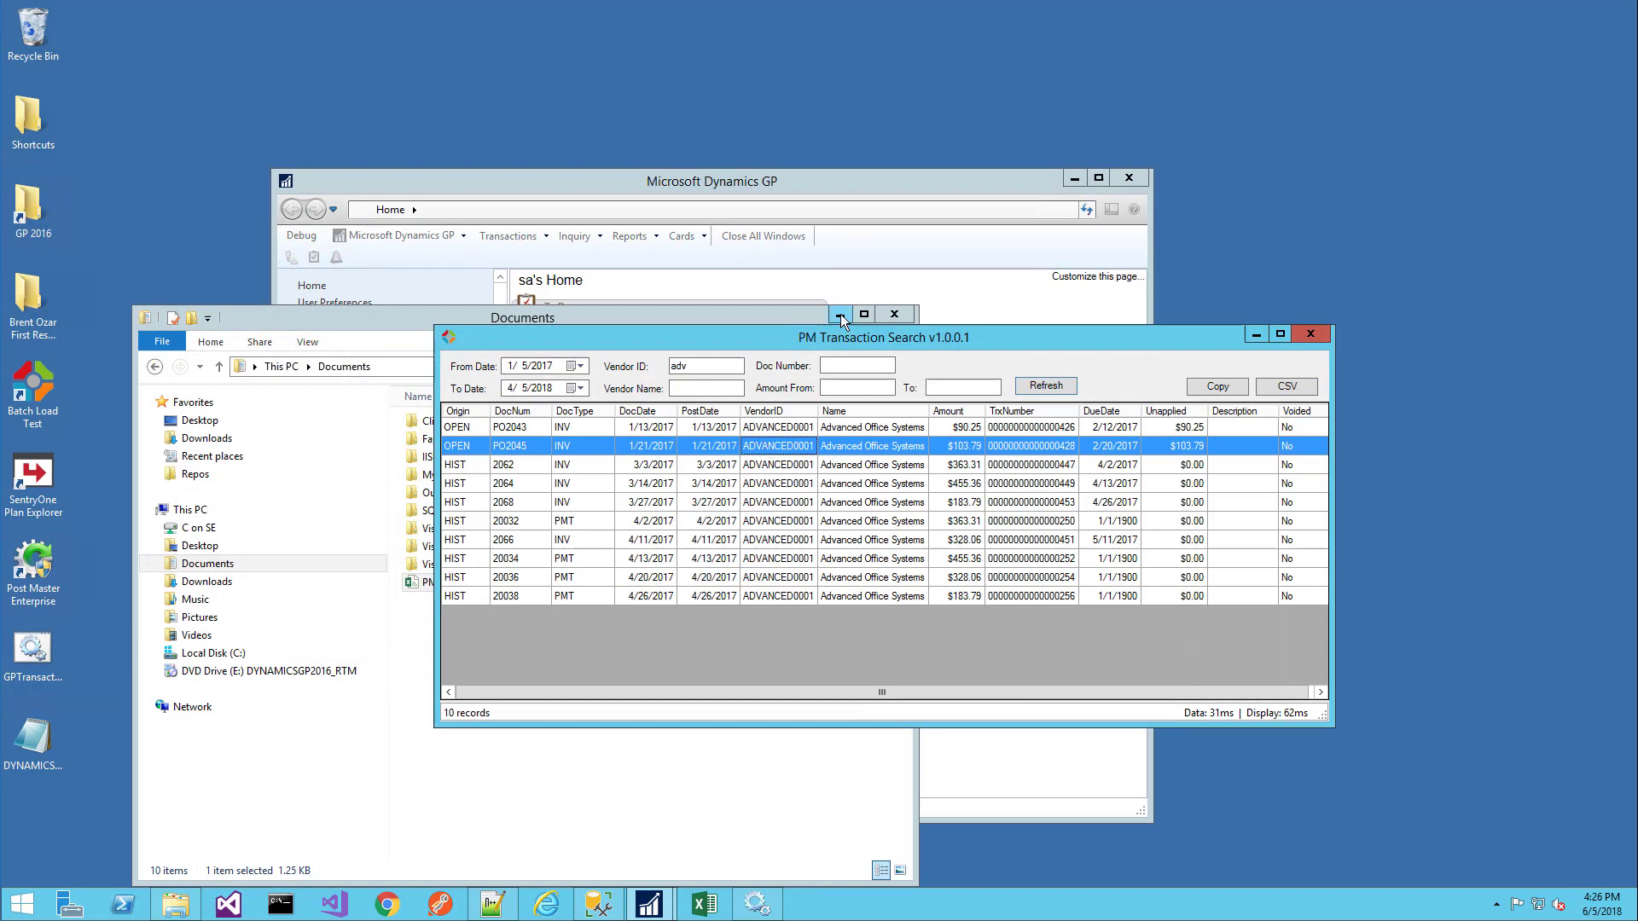
- Minimize the Documents folder window and move PM Transaction Search right and down
click(832, 314)
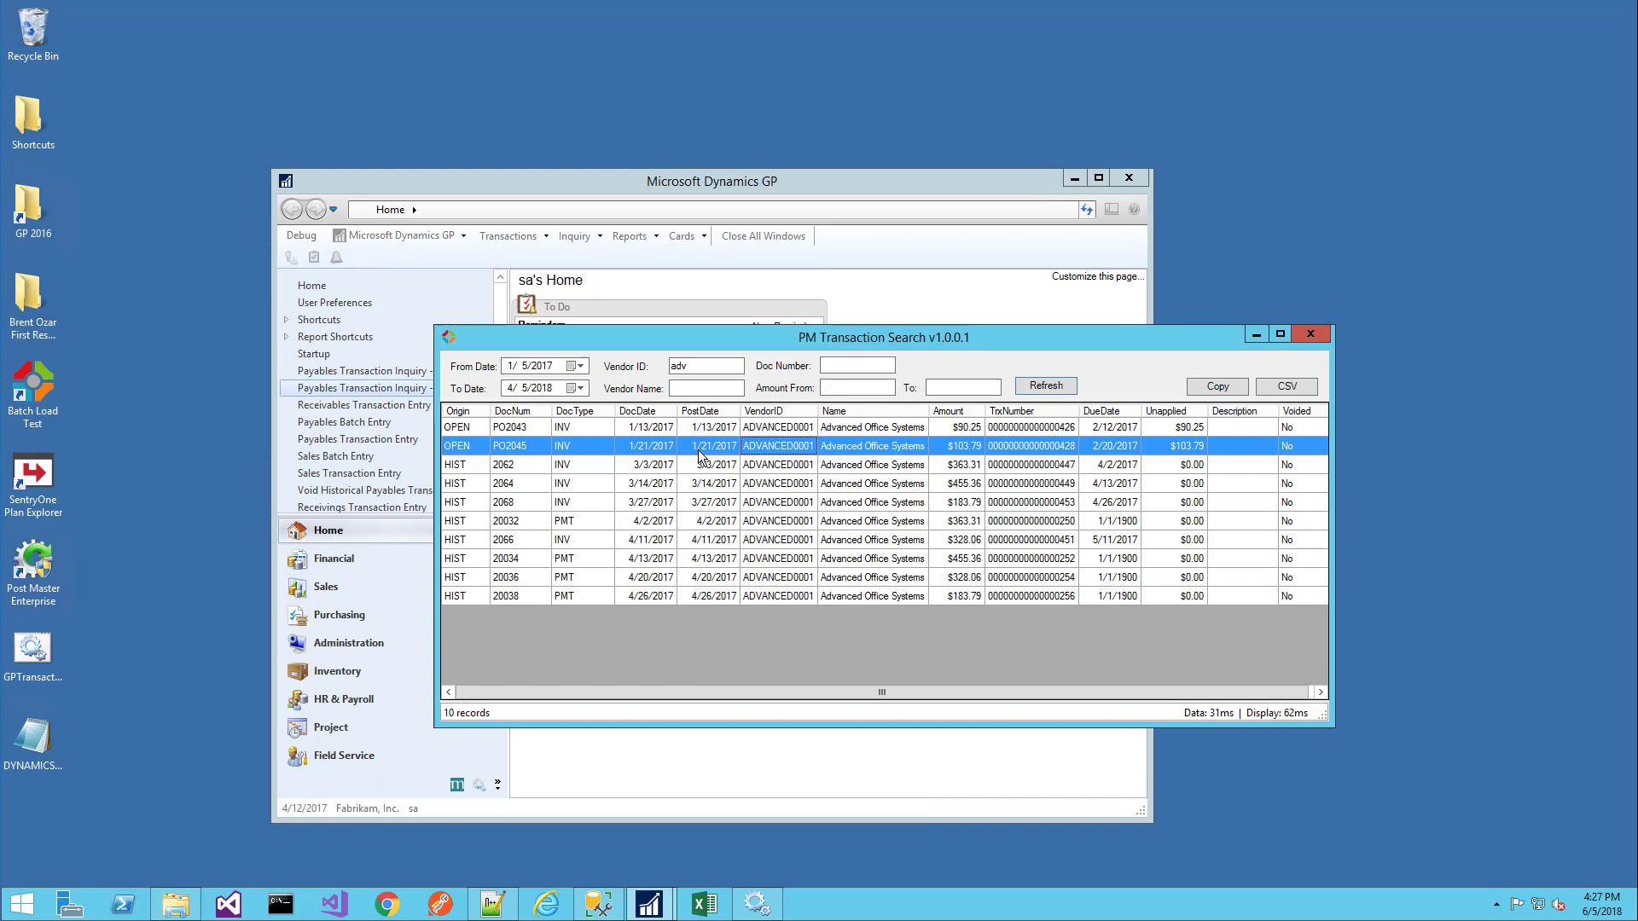
drag(564, 343, 706, 362)
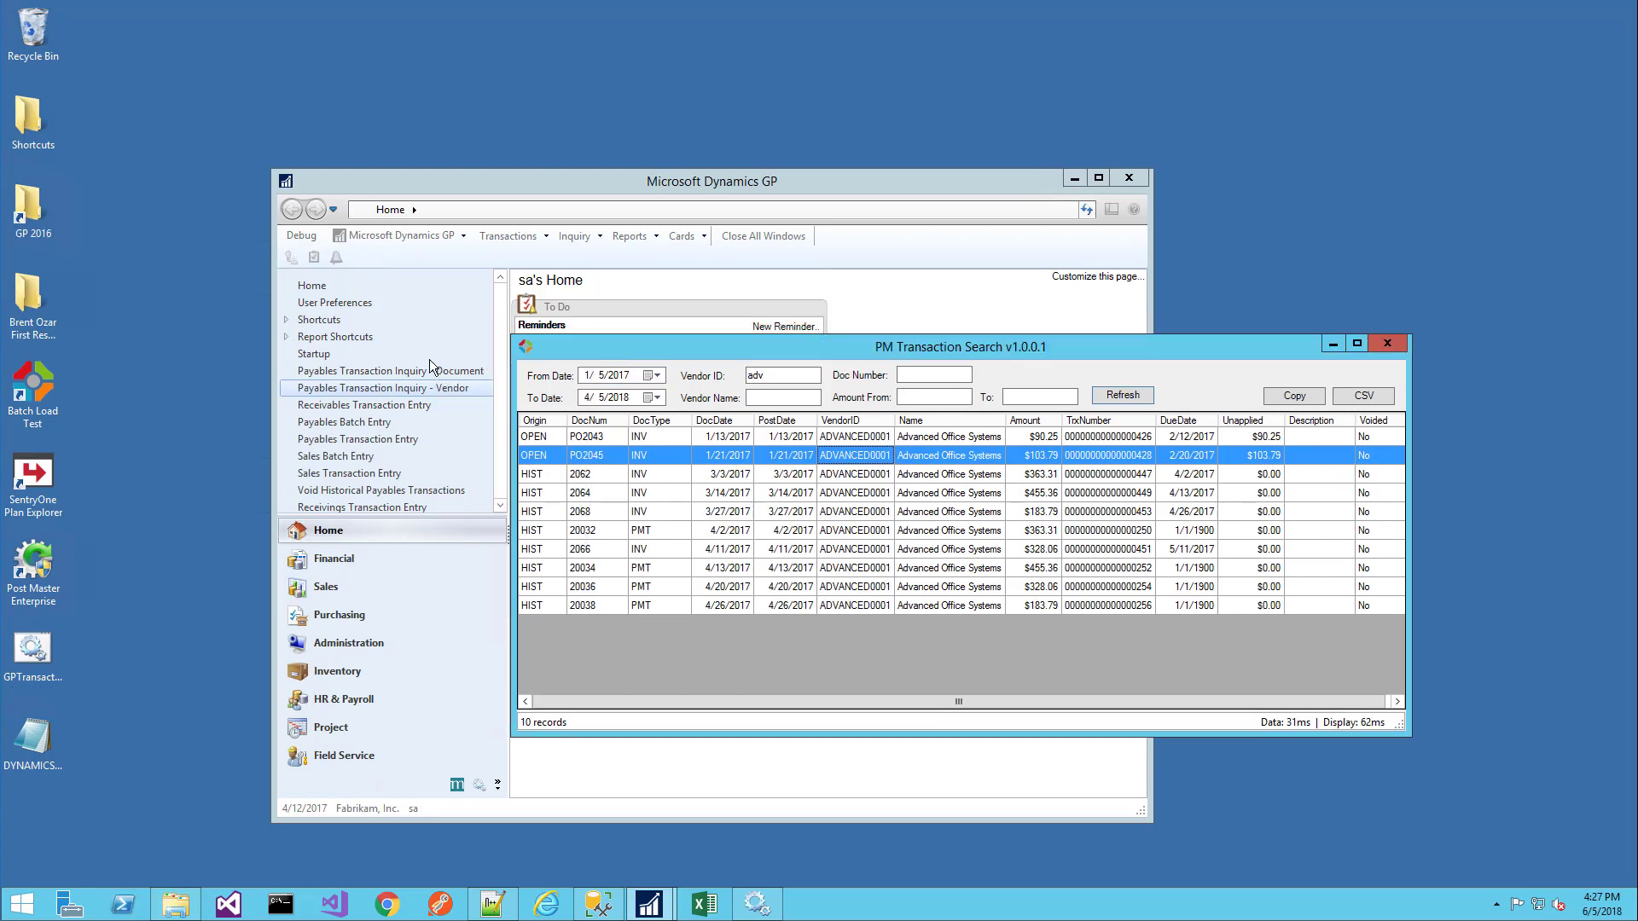